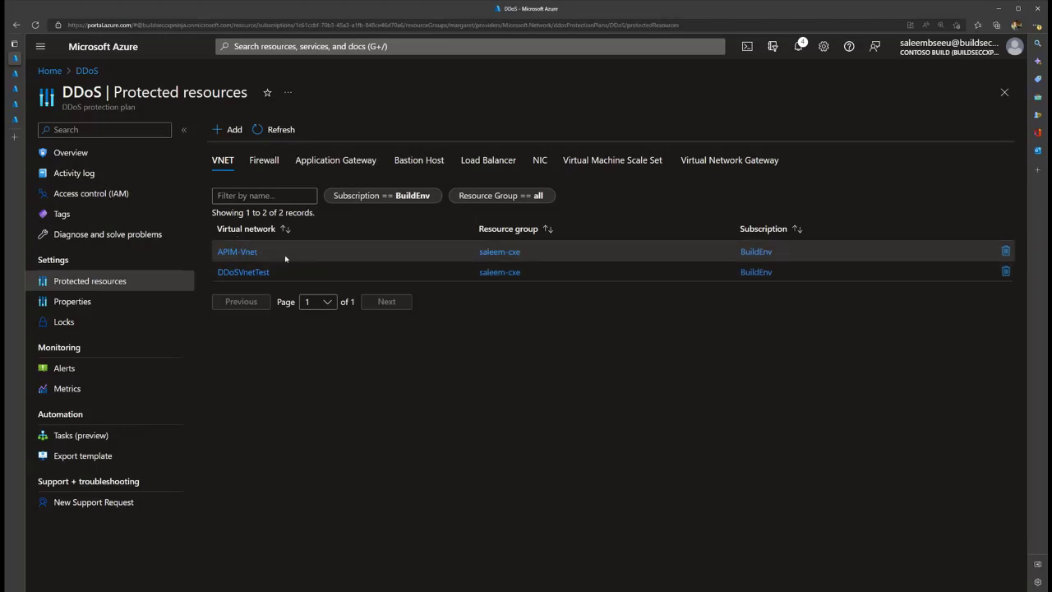
- Add virtual network VT-FT, from the resource group filtered by 'sale', to the DDoS protection plan
left_click(229, 132)
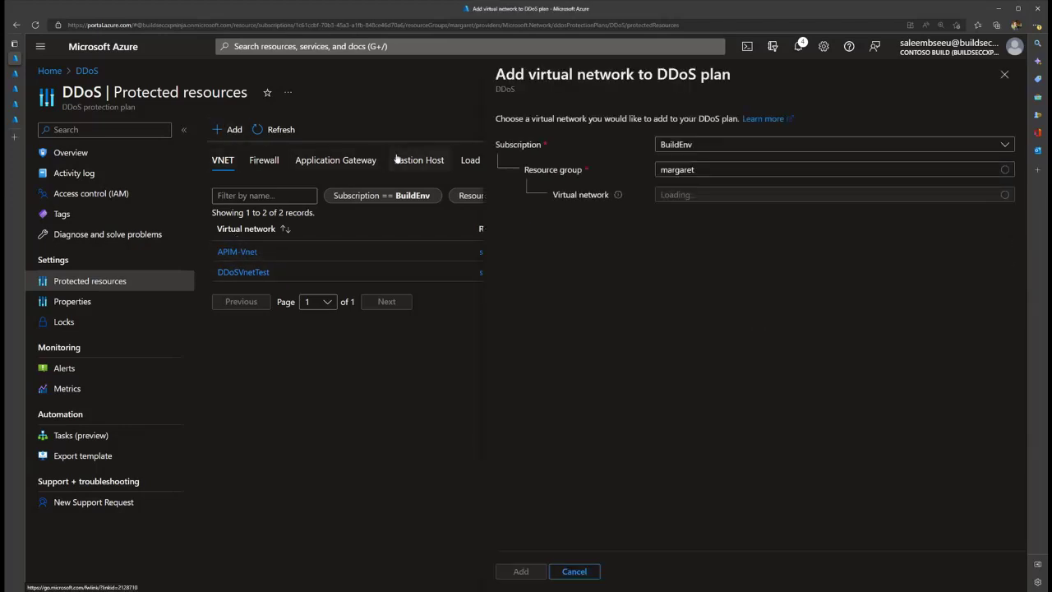
left_click(680, 170)
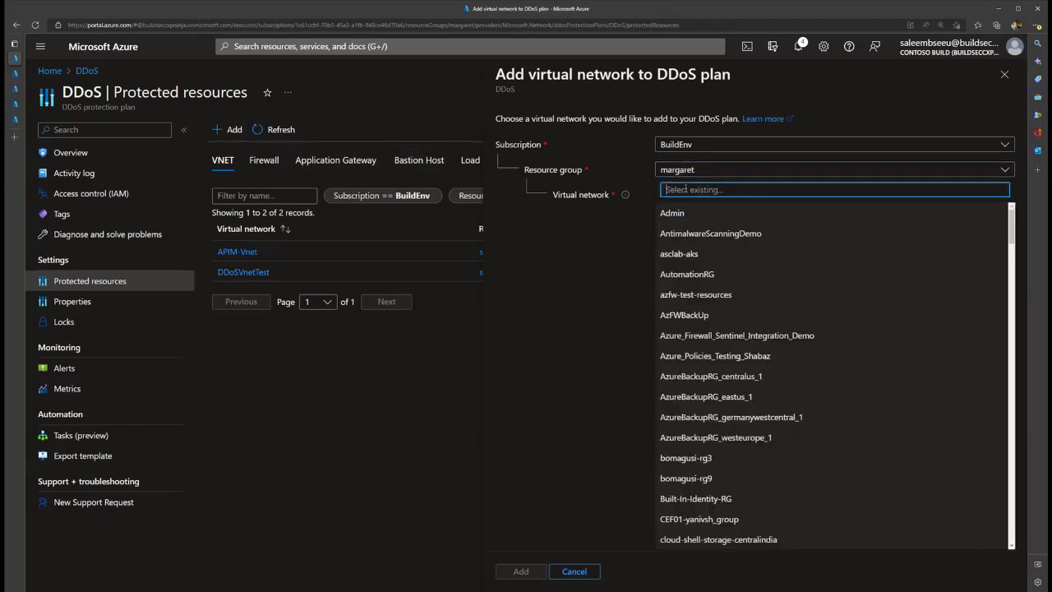
type("sale")
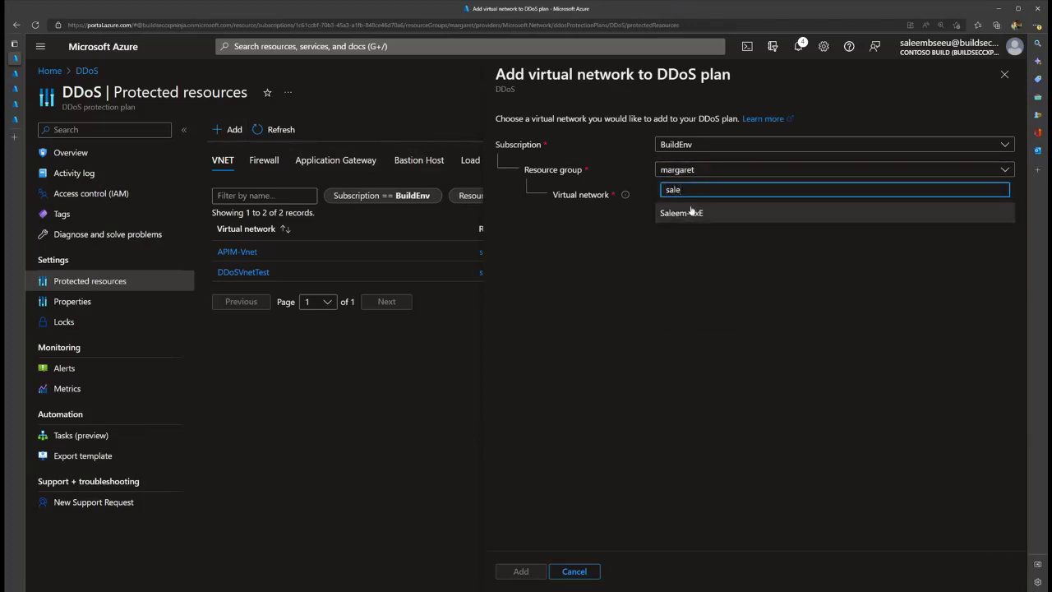
left_click(690, 213)
left_click(671, 196)
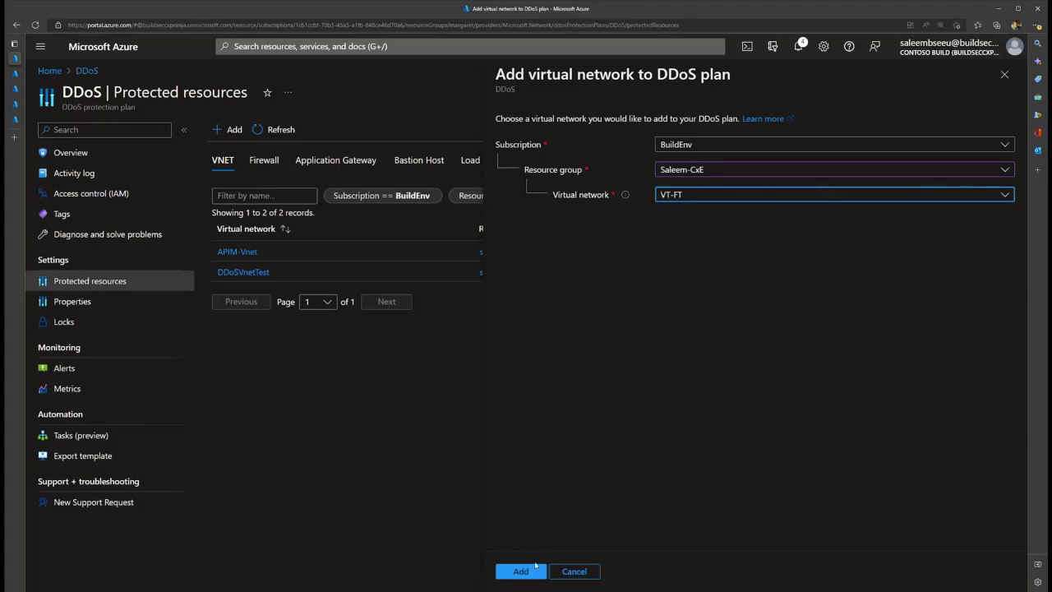
left_click(527, 570)
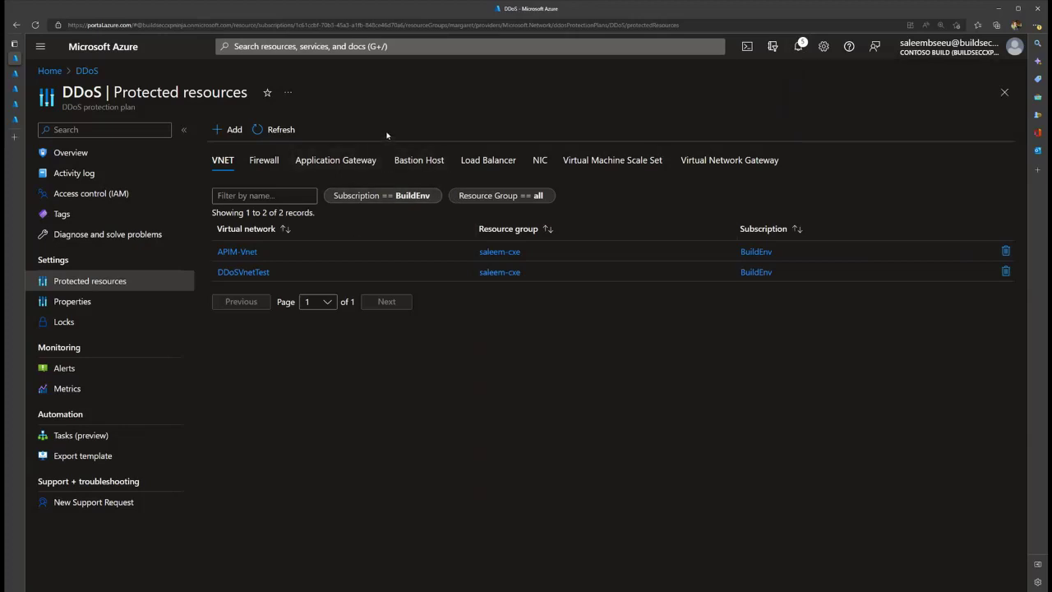
- Review the plan's protected firewalls and NICs, then confirm VT-FT is the third protected VNet
left_click(268, 164)
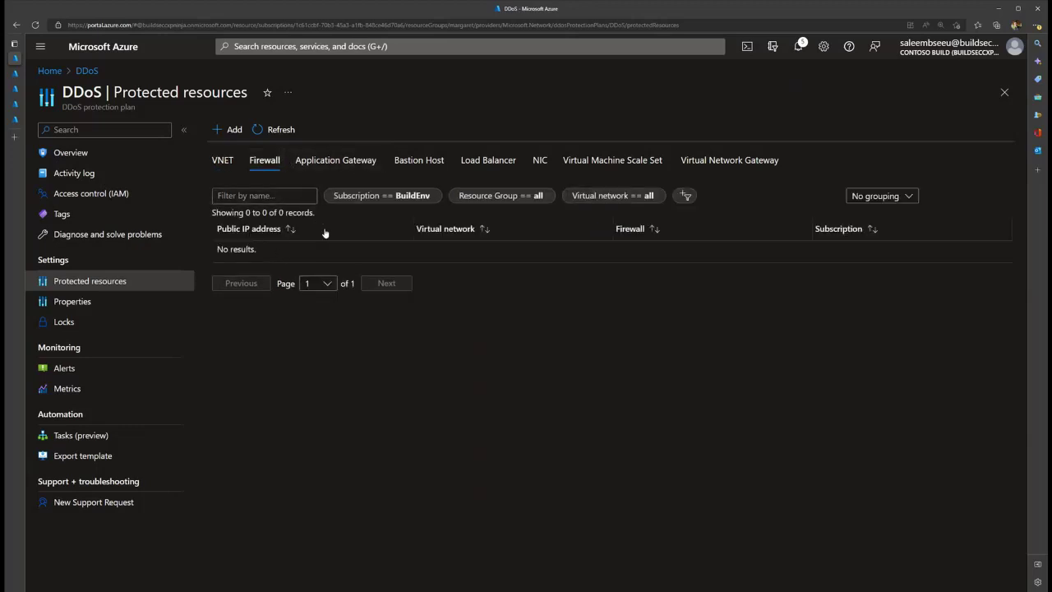
left_click(540, 162)
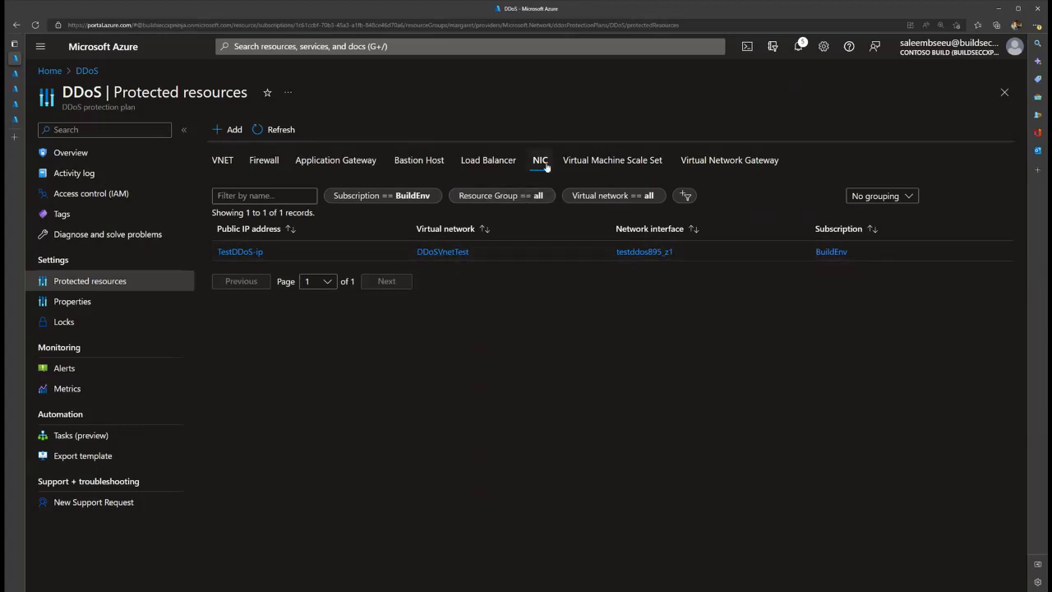
left_click(222, 165)
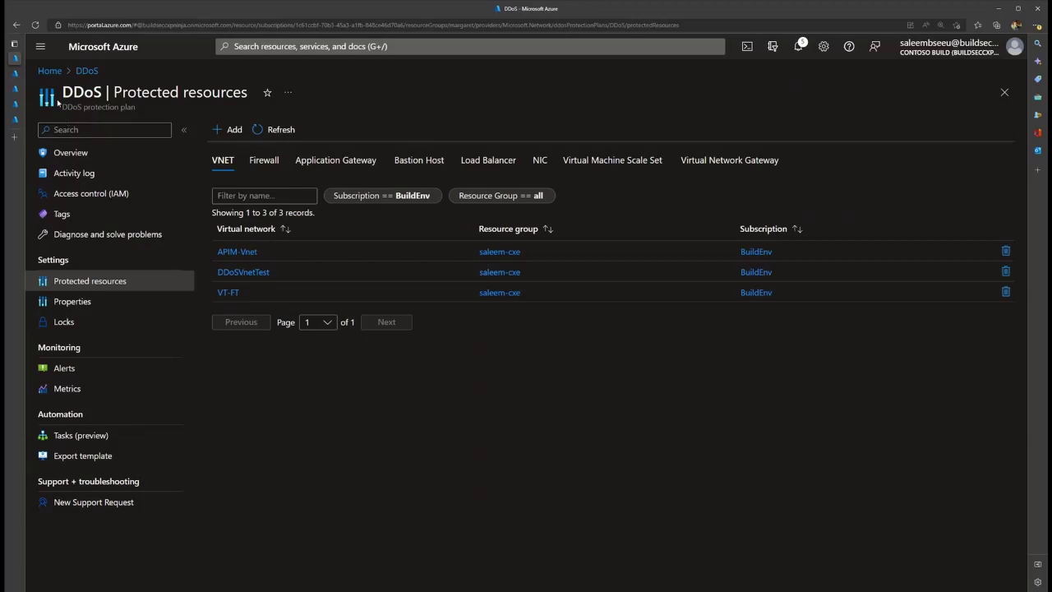
- Open APIM-PIP's diagnostic setting toNetworkSecurityCxeLogs for editing
left_click(17, 74)
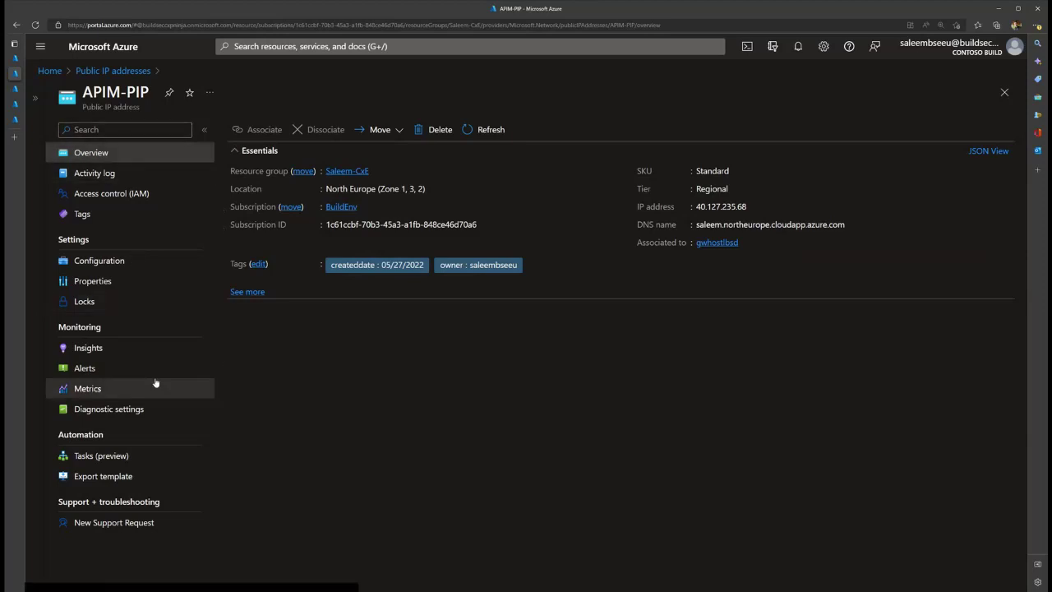
left_click(118, 415)
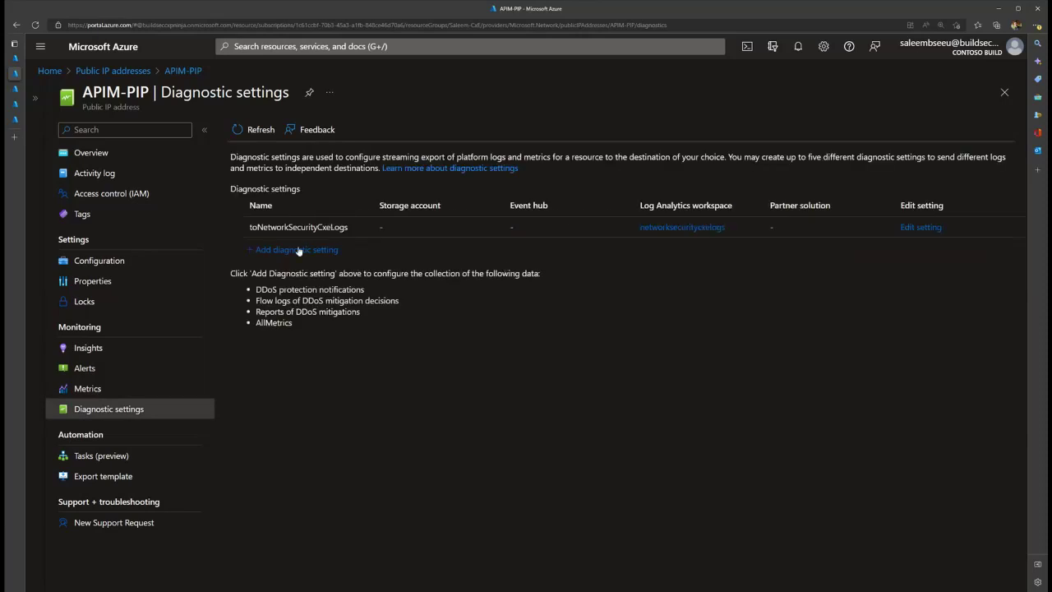
left_click(921, 228)
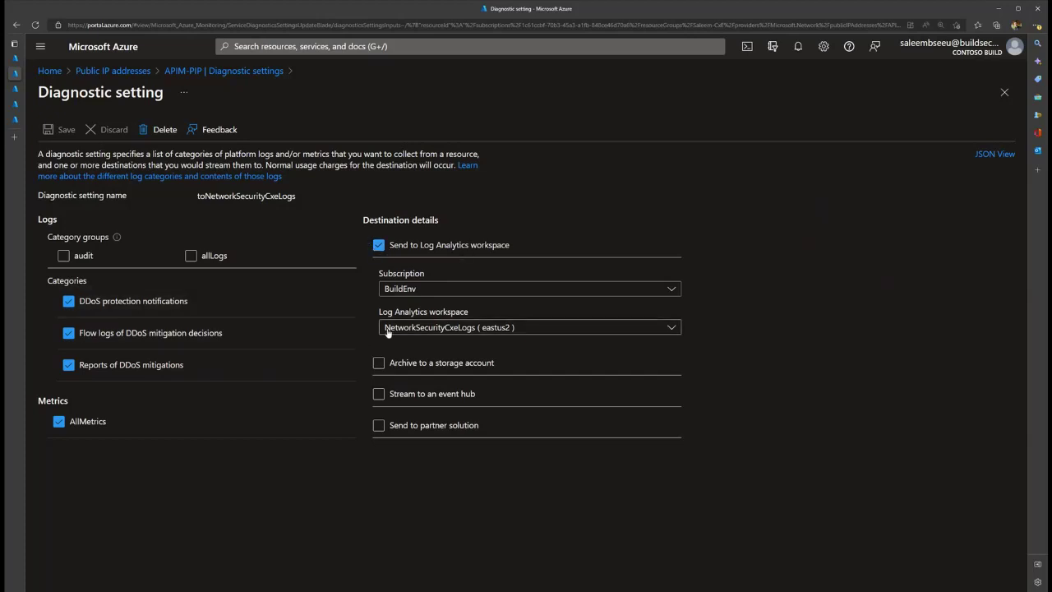
- Leave storage archiving off for APIM-PIP logs and bring up the BuildEnv Policy overview
left_click(378, 364)
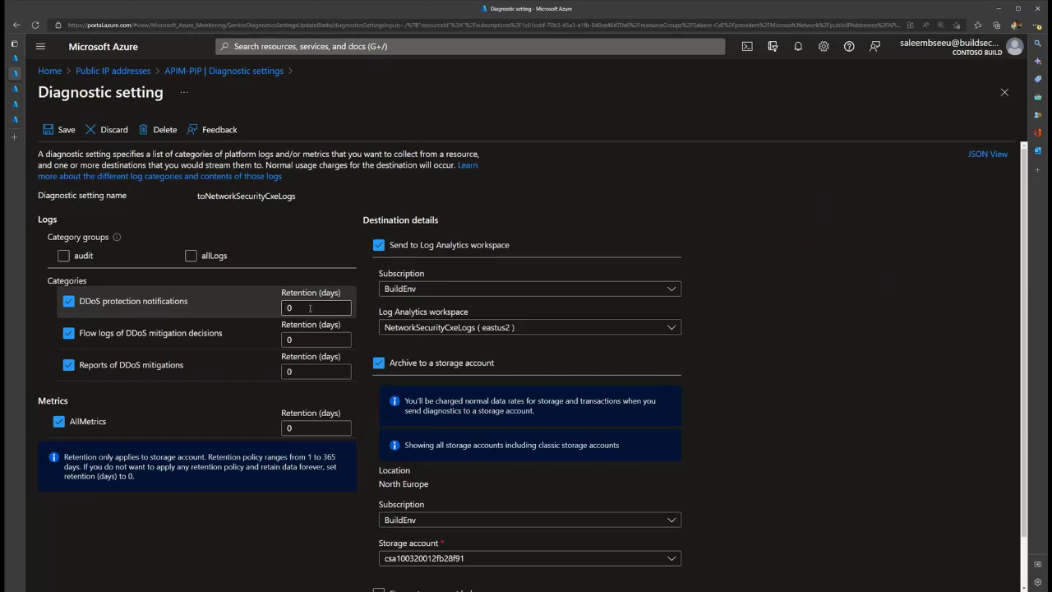
left_click(378, 363)
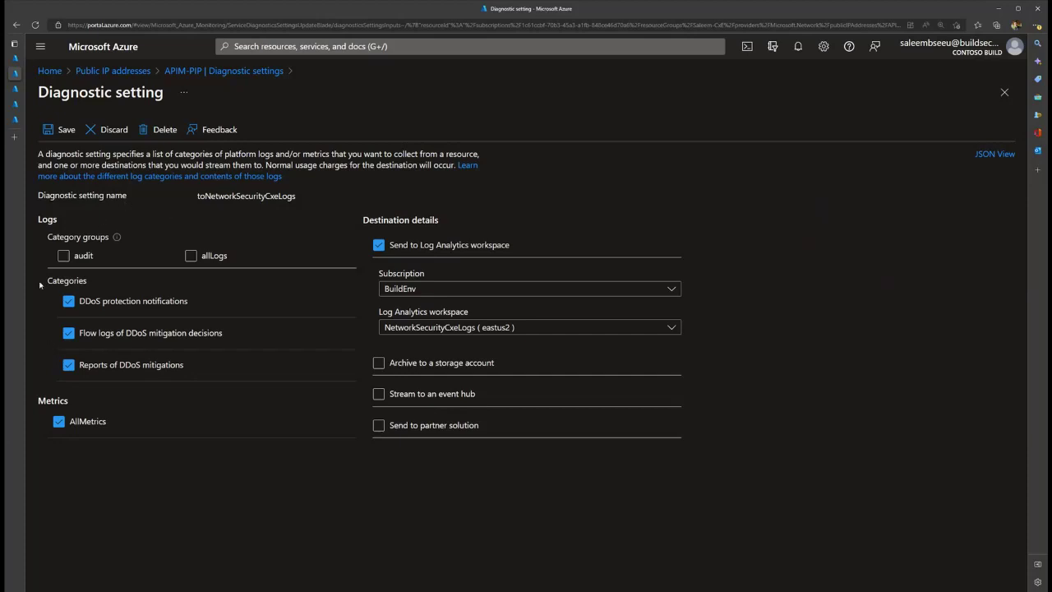
left_click(18, 89)
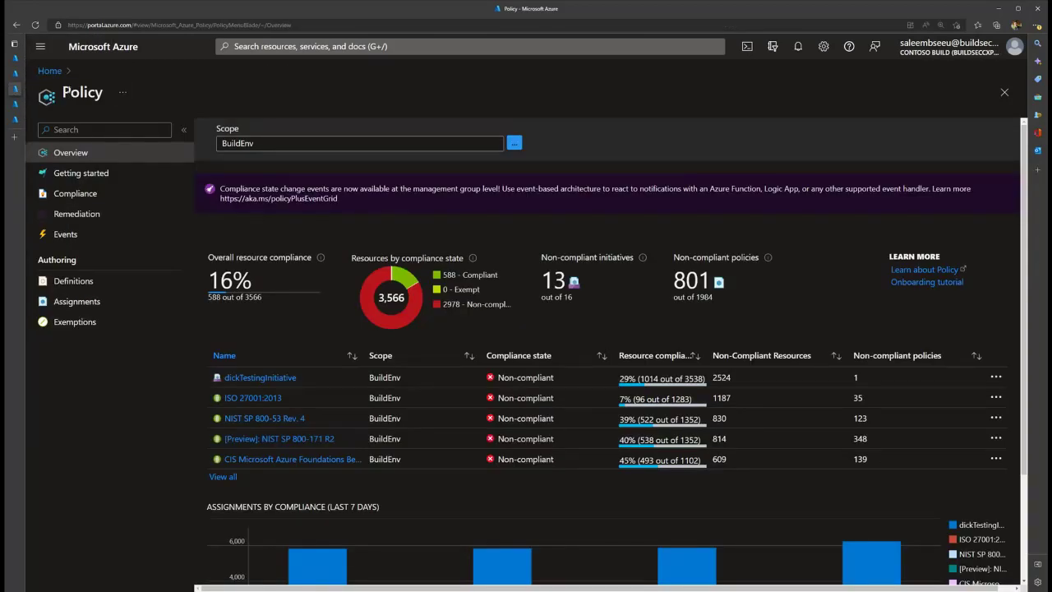
- Filter the BuildEnv policy definitions by 'azure ddos' to list the six DDoS definitions
left_click_drag(63, 92, 104, 93)
left_click(84, 282)
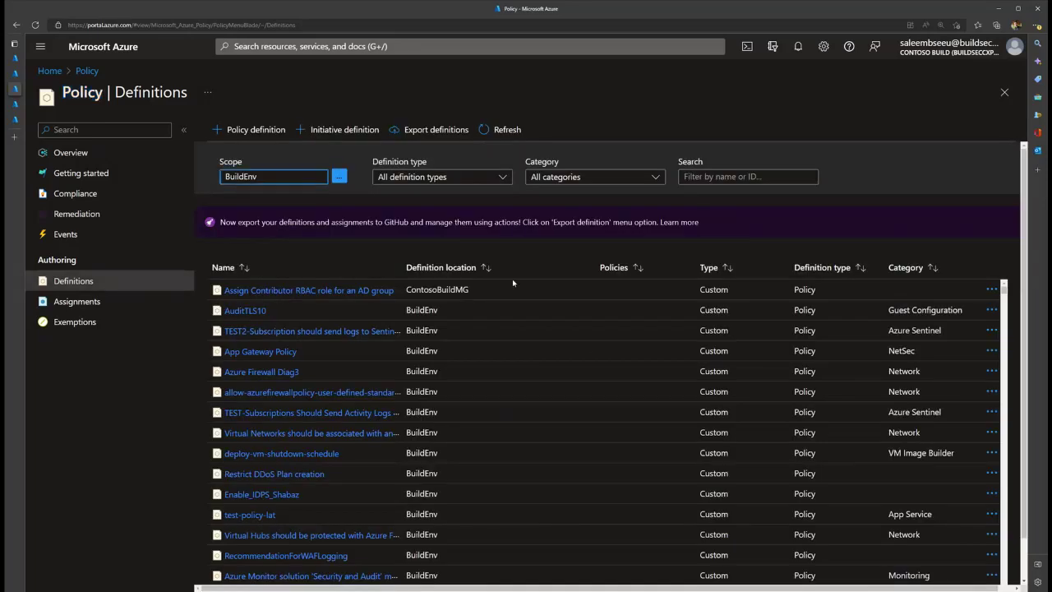
left_click(704, 177)
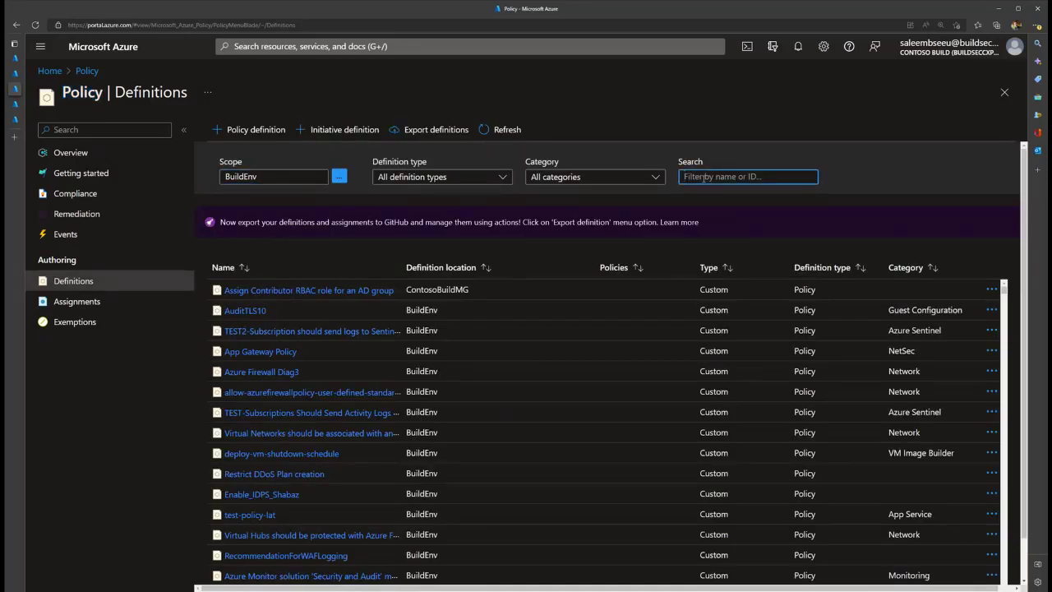
type("azure ddos")
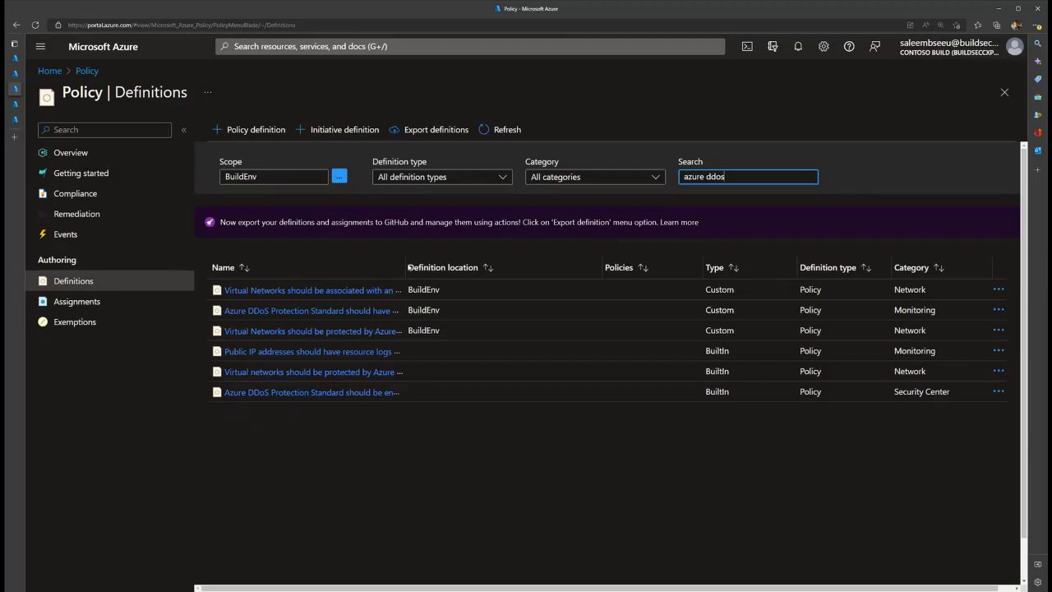
- Widen the Name column to read full DDoS policy names, then discard APIM-PIP's diagnostic edits
left_click_drag(409, 267, 592, 265)
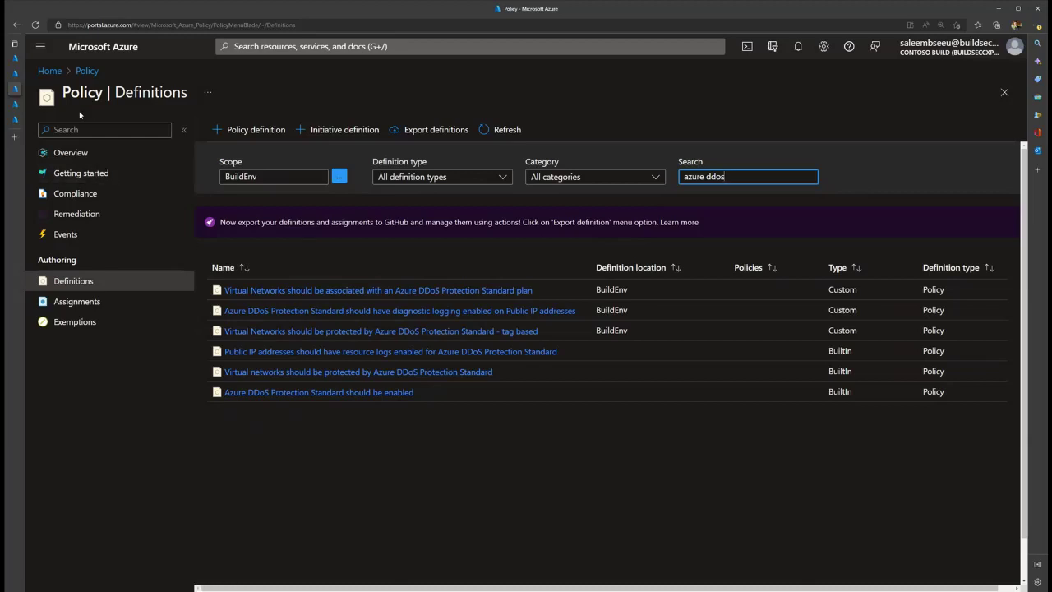
mouse_move(23, 94)
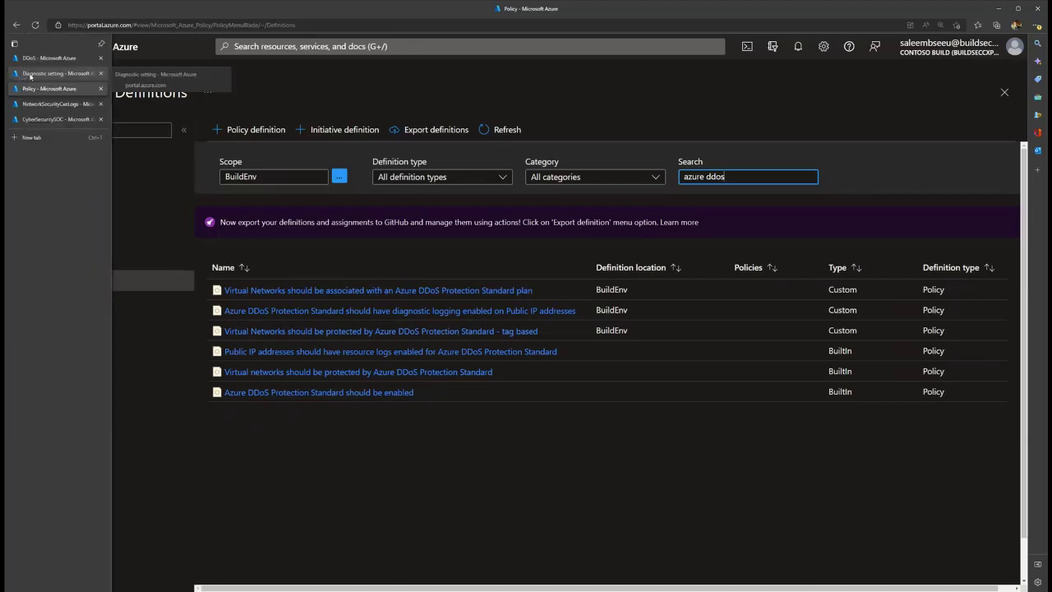
left_click(33, 75)
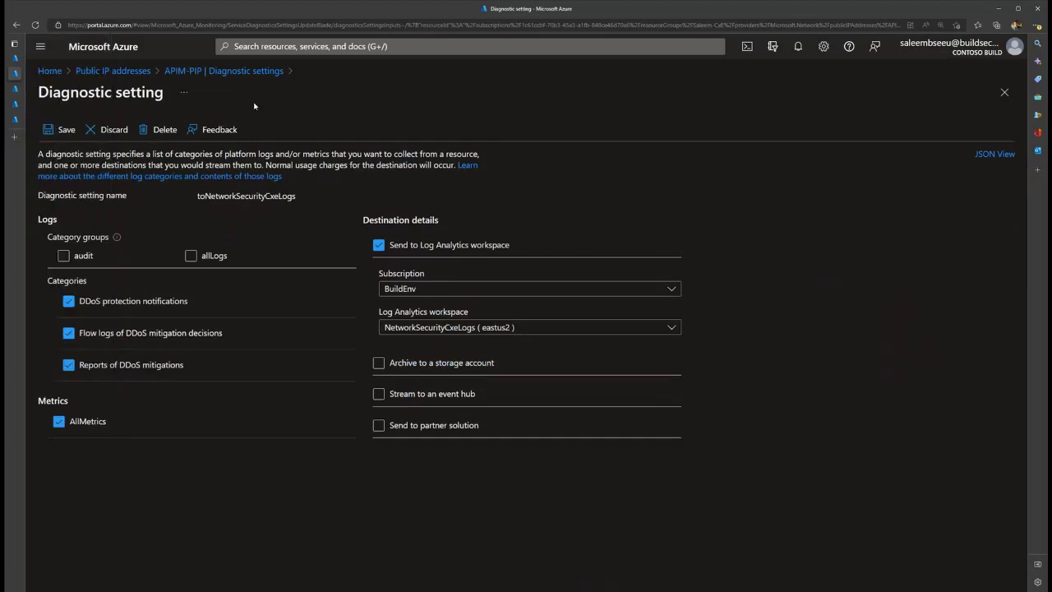
left_click(108, 71)
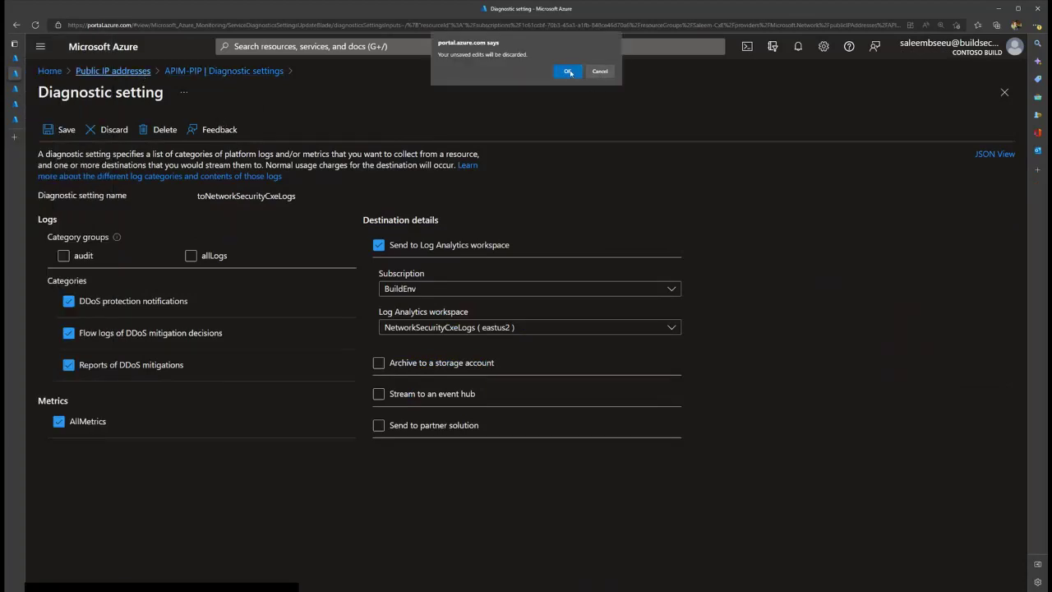
key("Return")
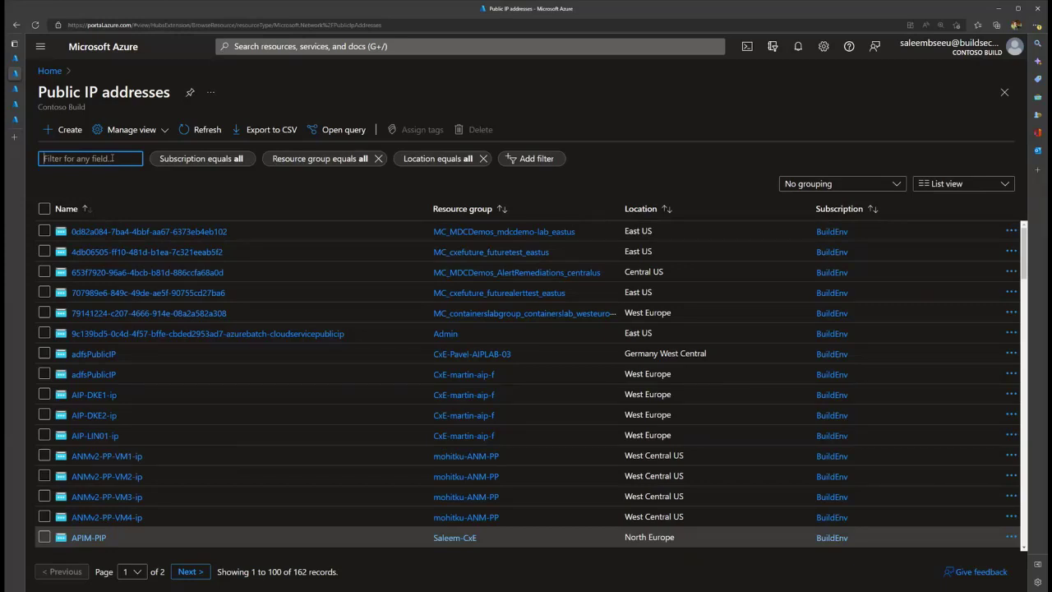
- Filter public IPs by 'apim', open APIM-PIP, and go to its Metrics page
type("apim")
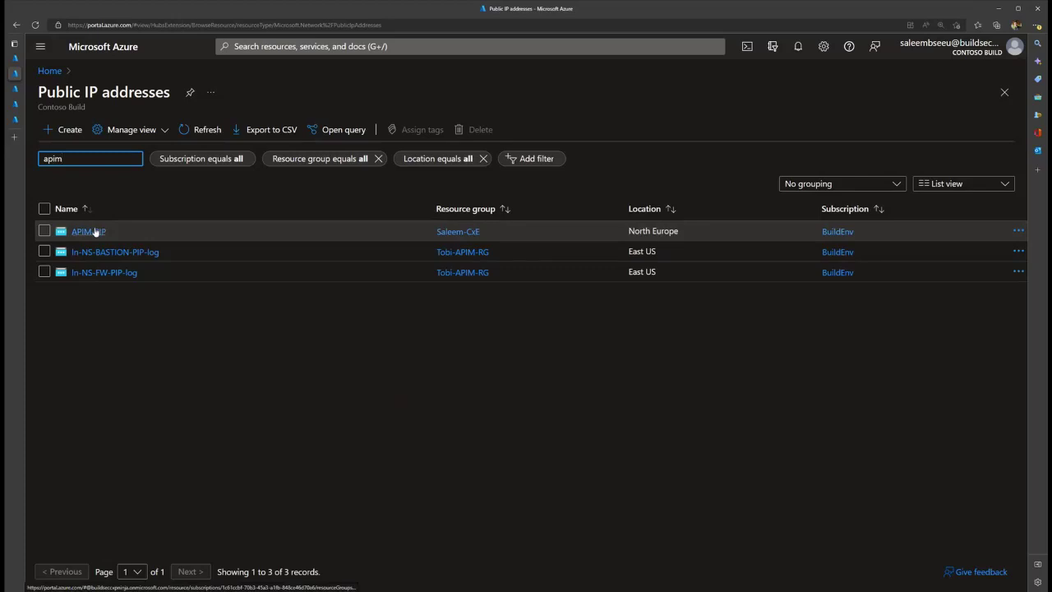
left_click(89, 231)
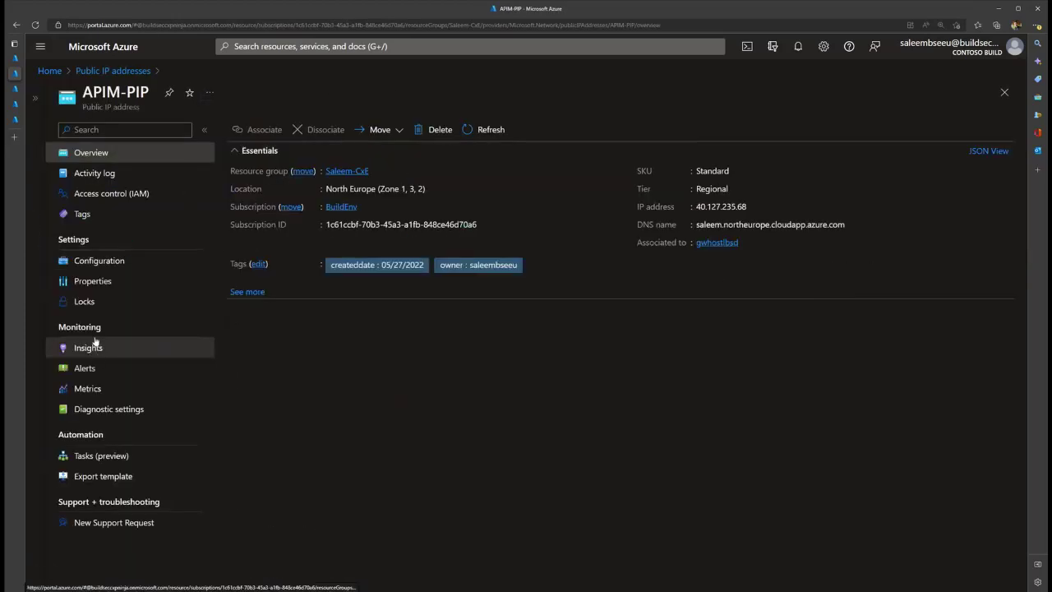
left_click(90, 390)
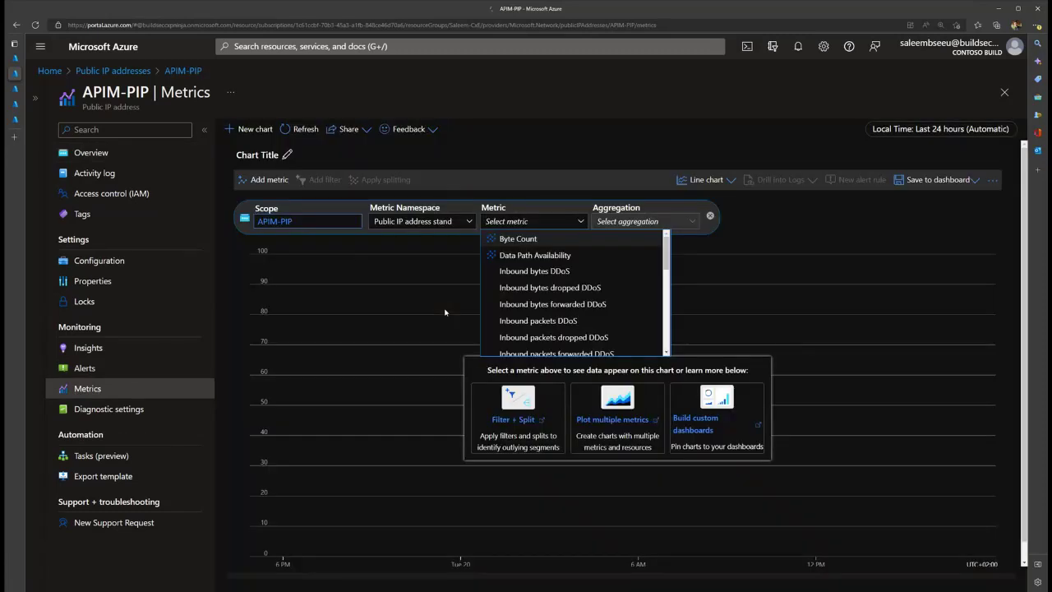
- Select the 'Inbound SYN packets to trigger DDoS mitigation' metric for the APIM-PIP chart
scroll(562, 286, "down", 3)
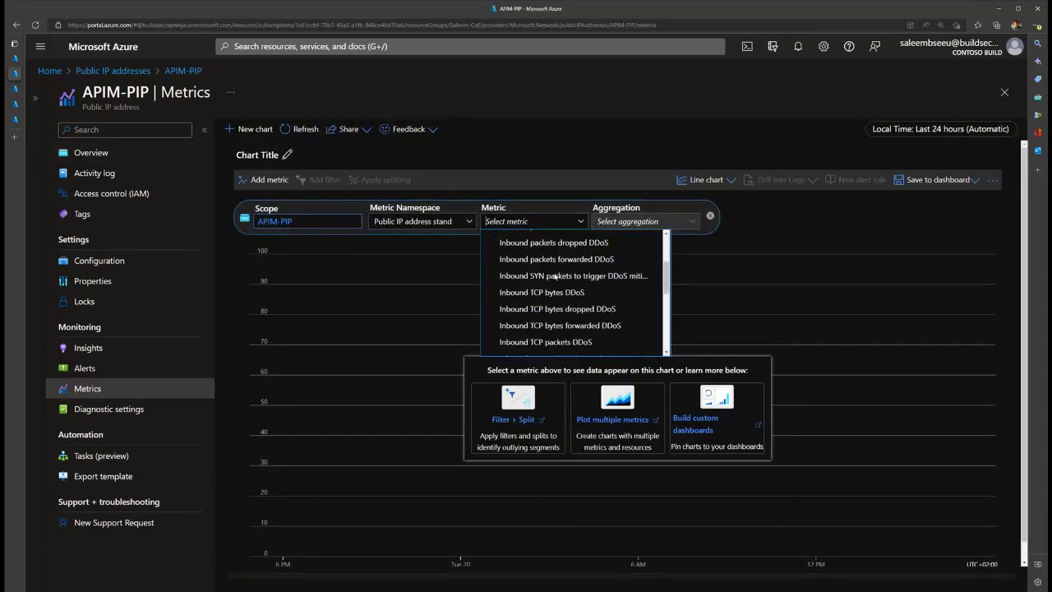
scroll(562, 286, "down", 8)
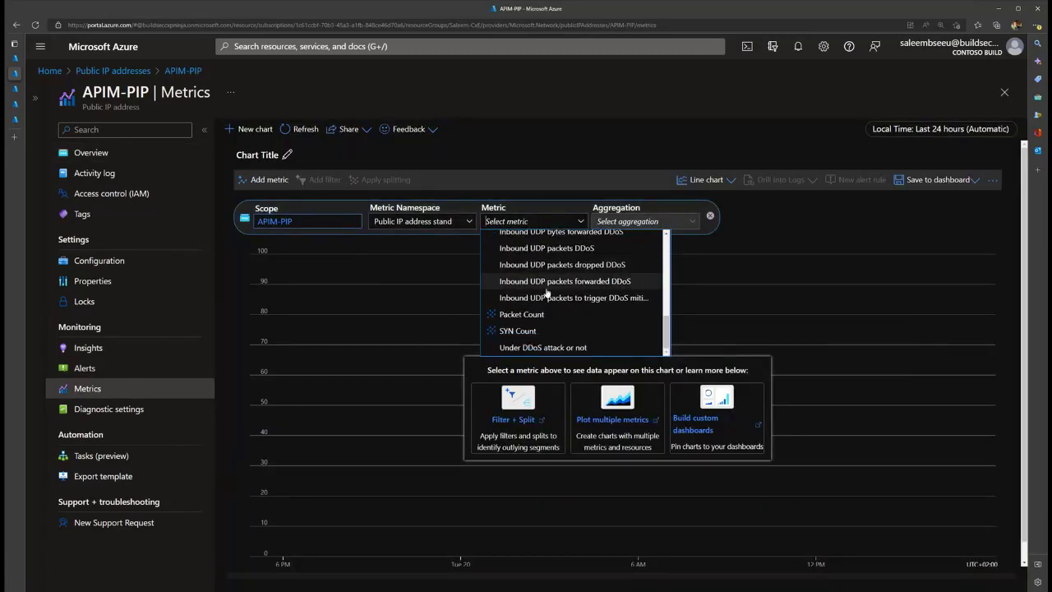
mouse_move(550, 351)
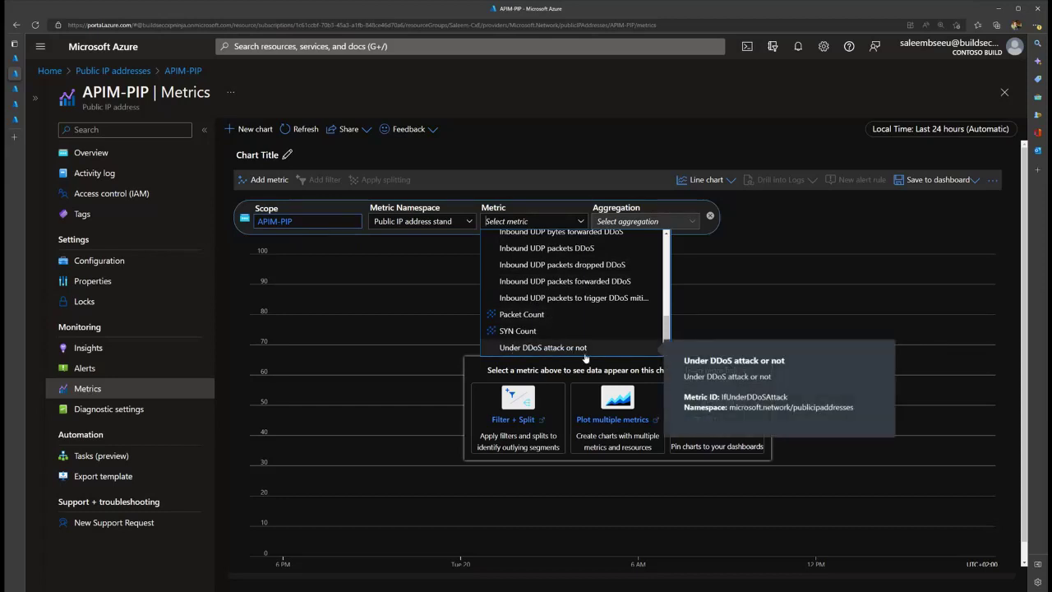
scroll(569, 350, "up", 2)
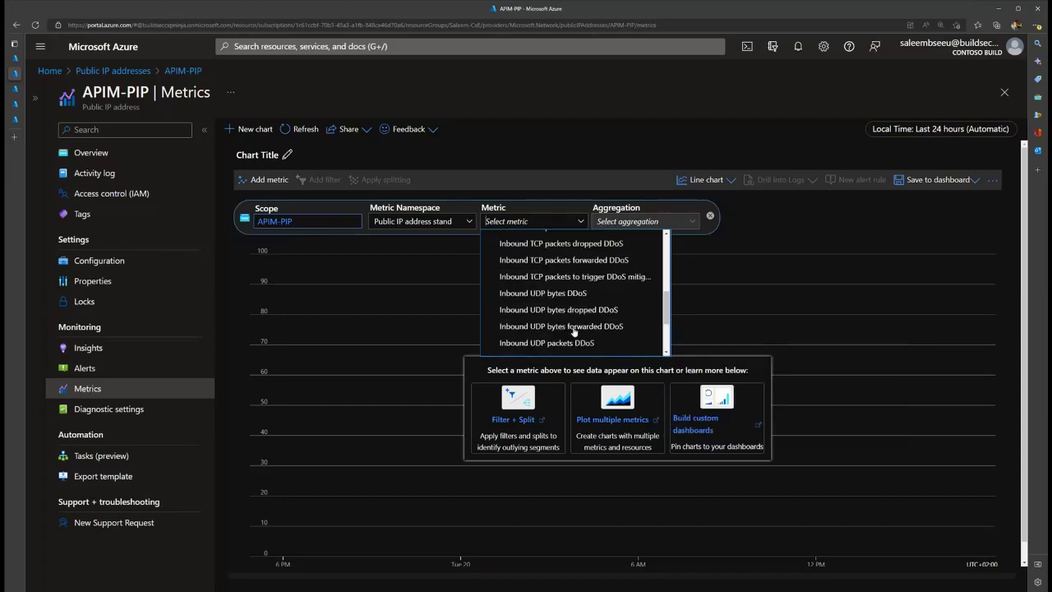
scroll(573, 330, "up", 4)
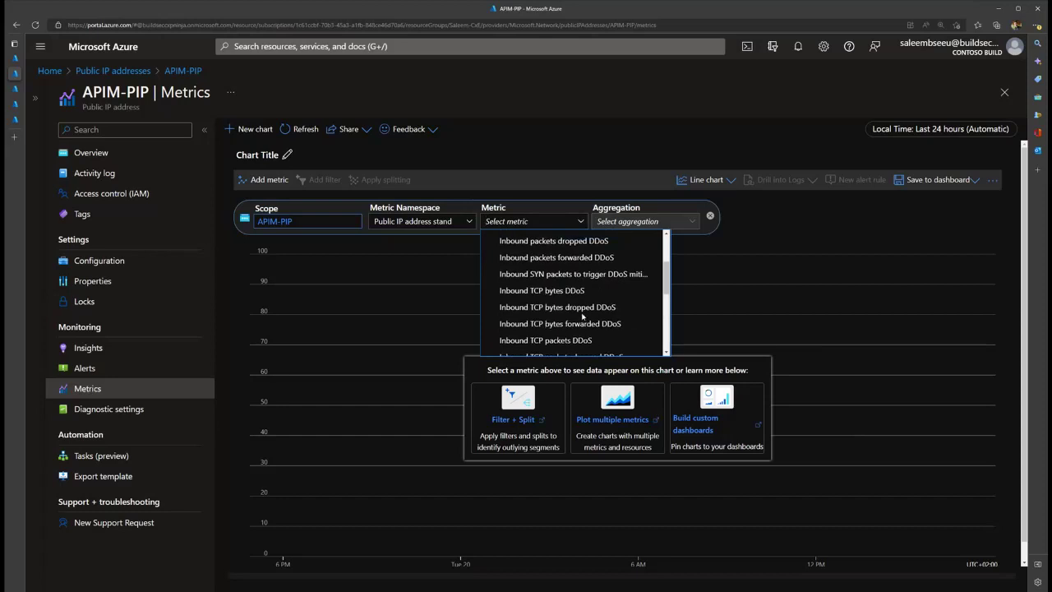
mouse_move(537, 297)
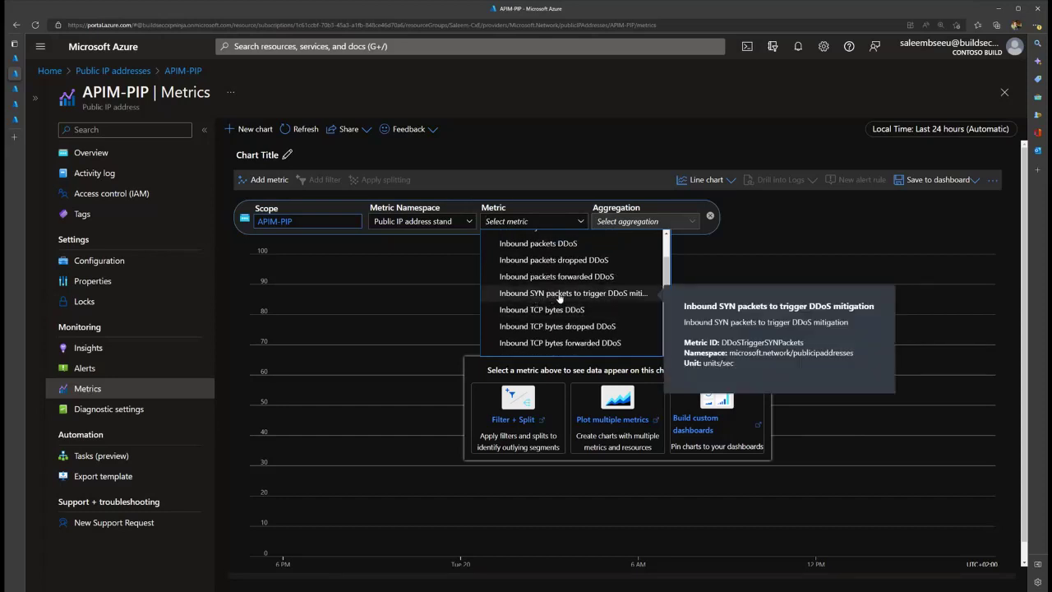
left_click(602, 294)
- Set a custom chart time range from 09/11/2022 to 09/13/2022
left_click(587, 265)
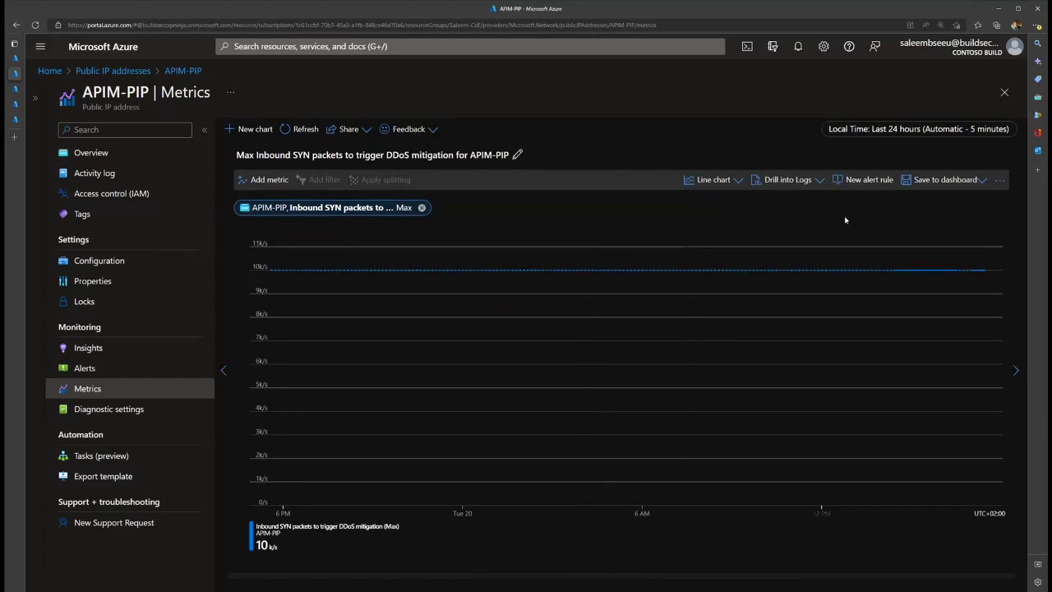
left_click(896, 129)
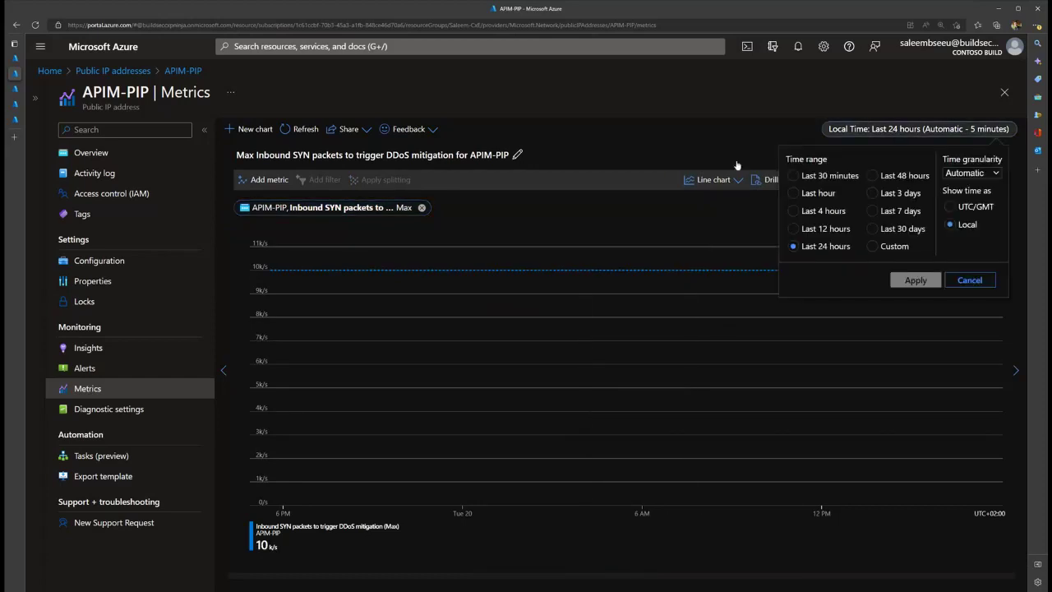
left_click(895, 247)
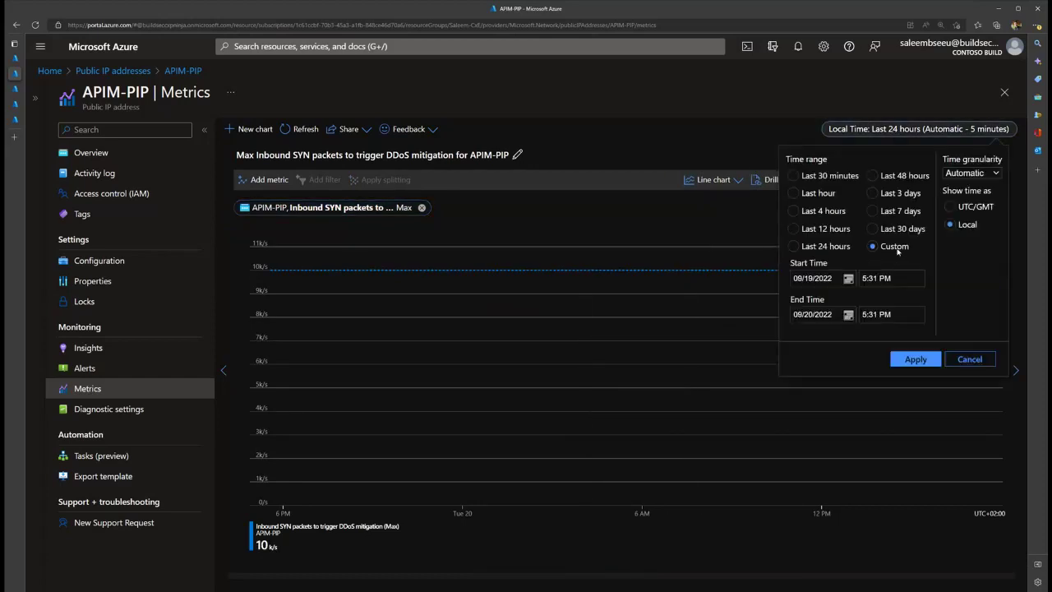
left_click(848, 280)
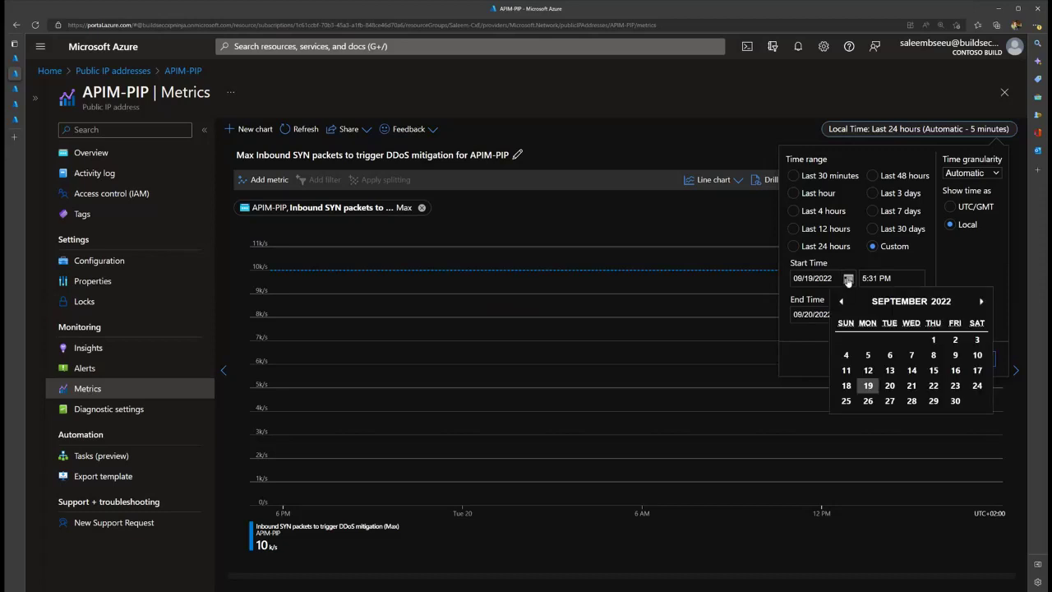
left_click(846, 370)
left_click(854, 321)
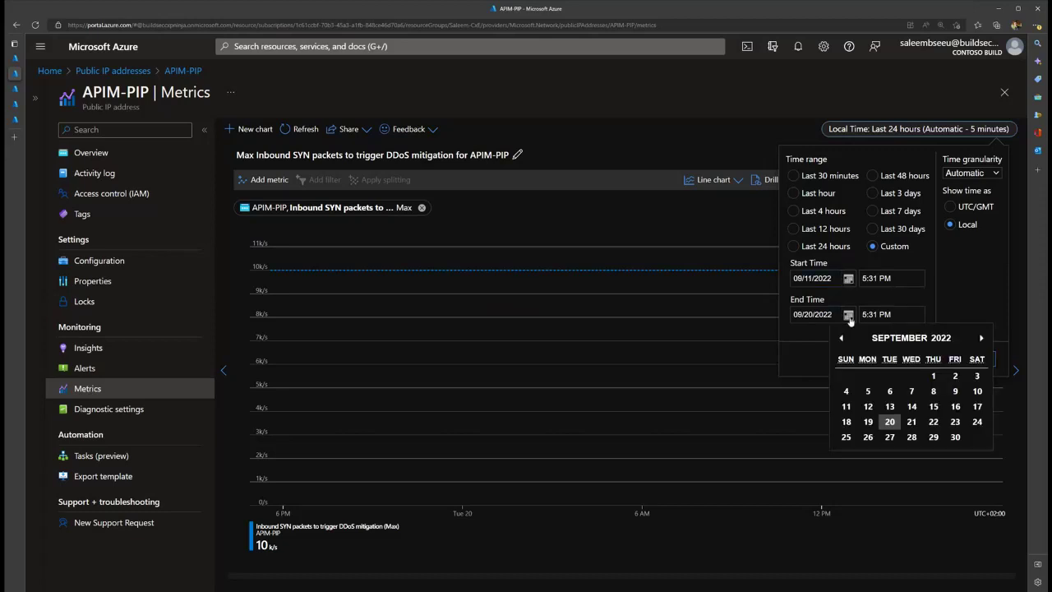
left_click(892, 416)
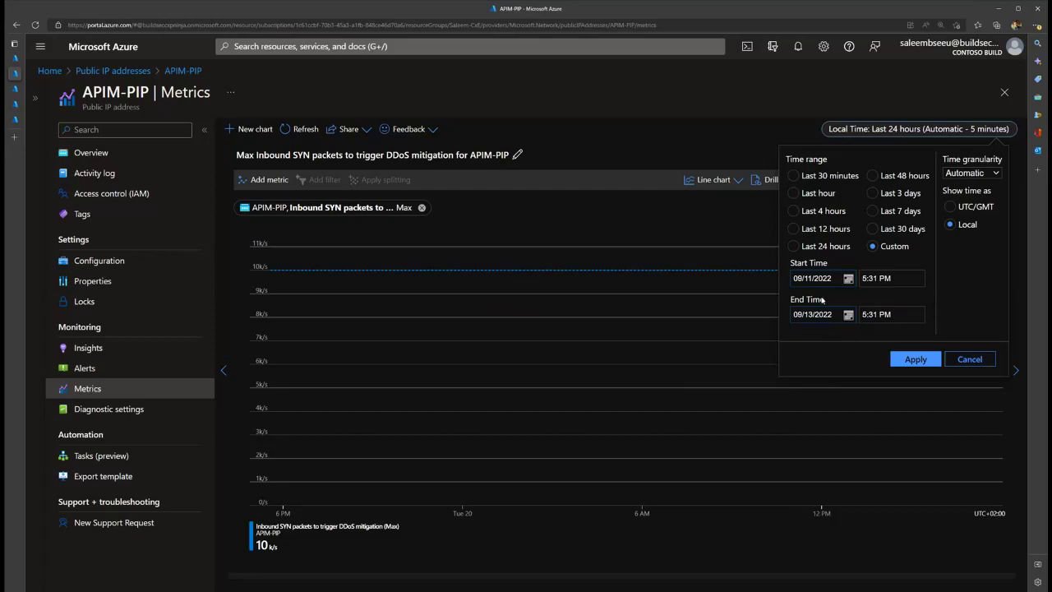
left_click(911, 362)
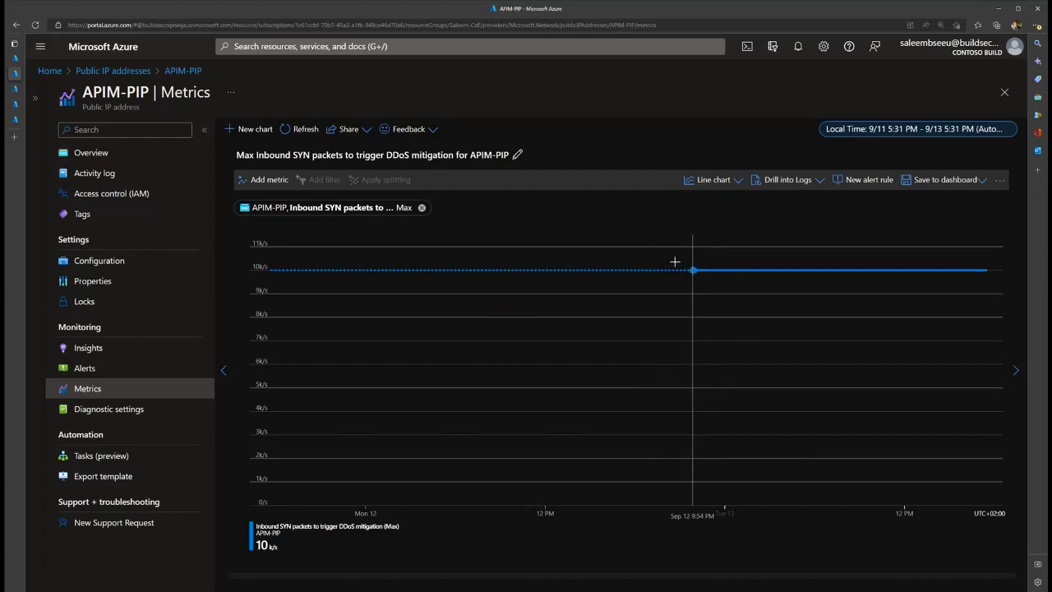
- Add SYN Count with Sum aggregation as a second metric on the APIM-PIP chart
left_click(265, 179)
left_click(750, 222)
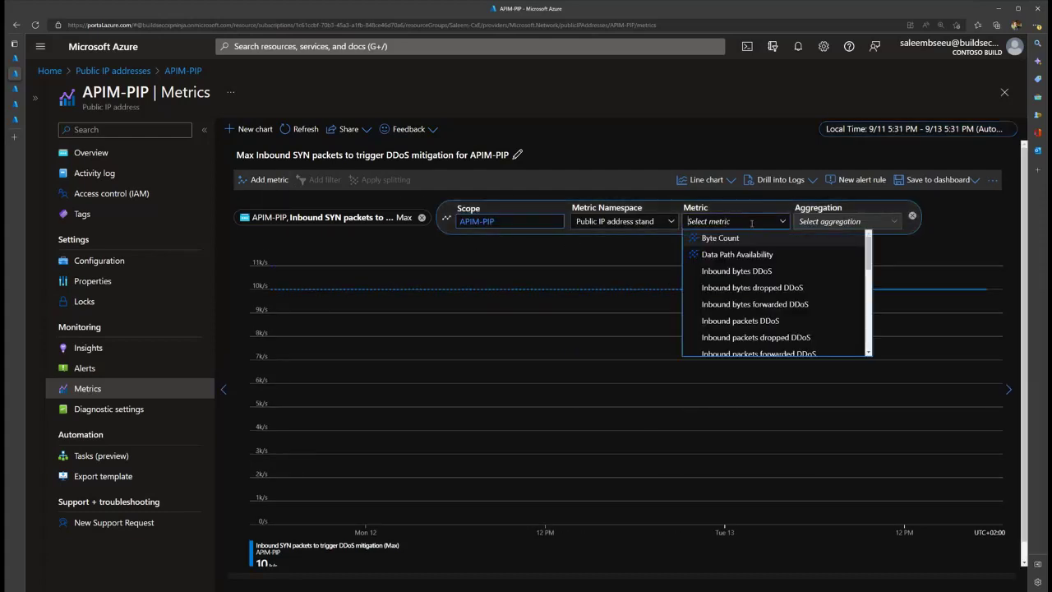
scroll(781, 280, "down", 5)
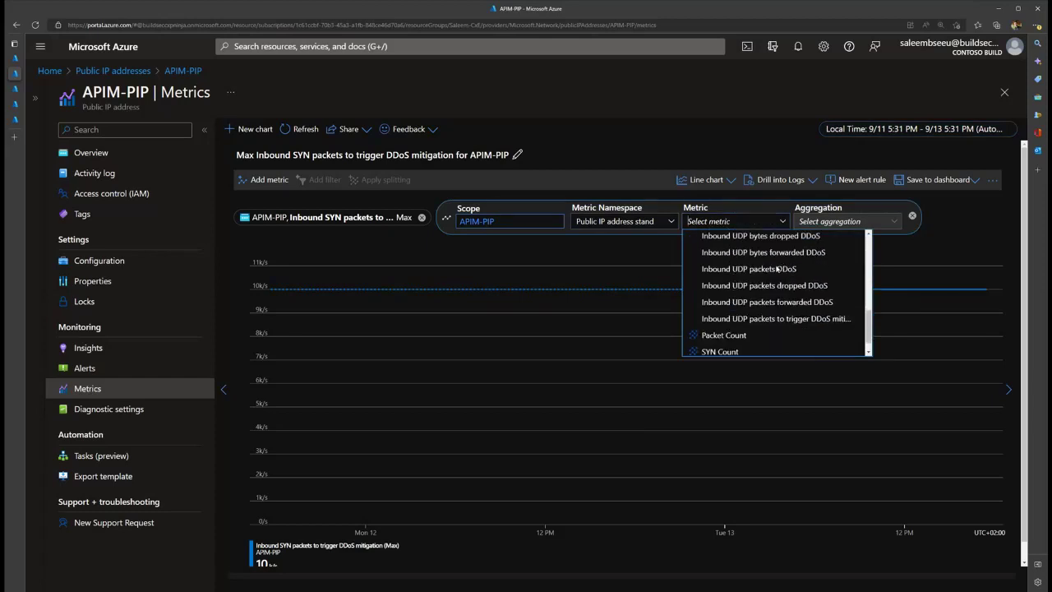
left_click(720, 331)
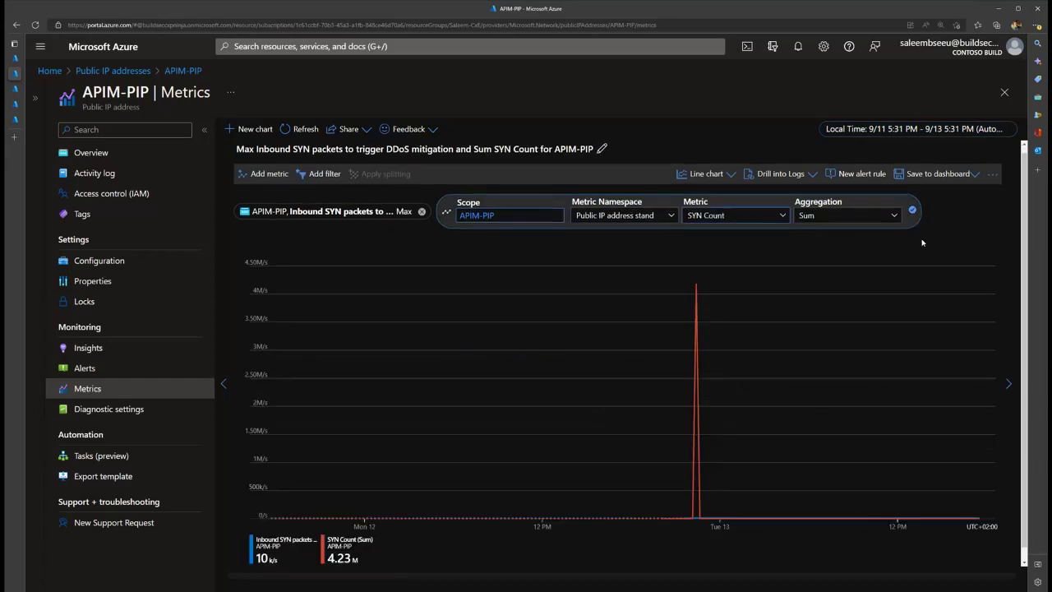
left_click(913, 212)
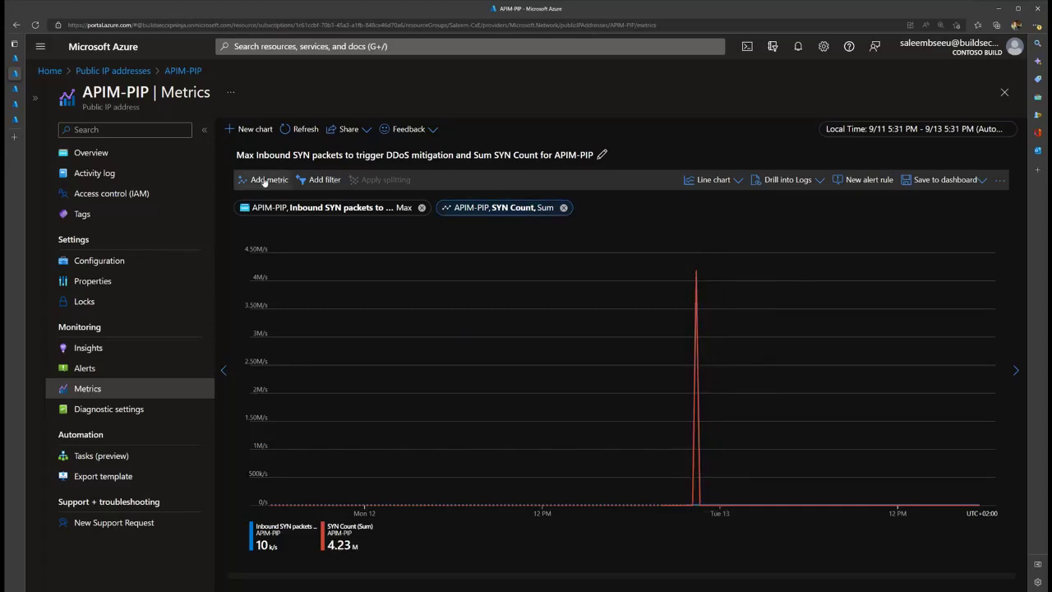
- Create a new APIM-PIP chart plotting 'Under DDoS attack or not' with Max aggregation
left_click(244, 129)
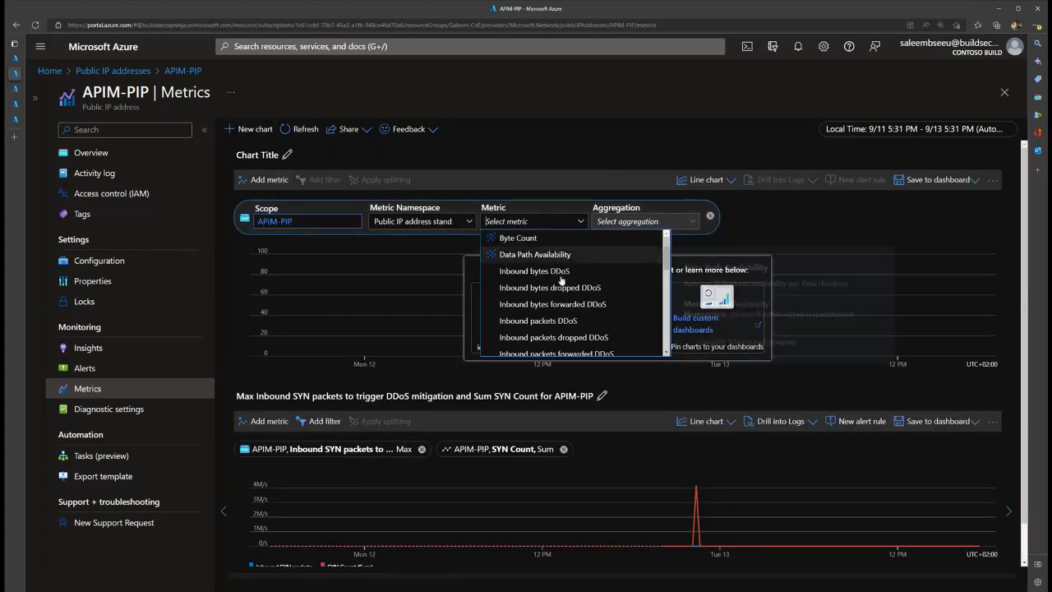
scroll(571, 301, "down", 5)
scroll(571, 317, "down", 3)
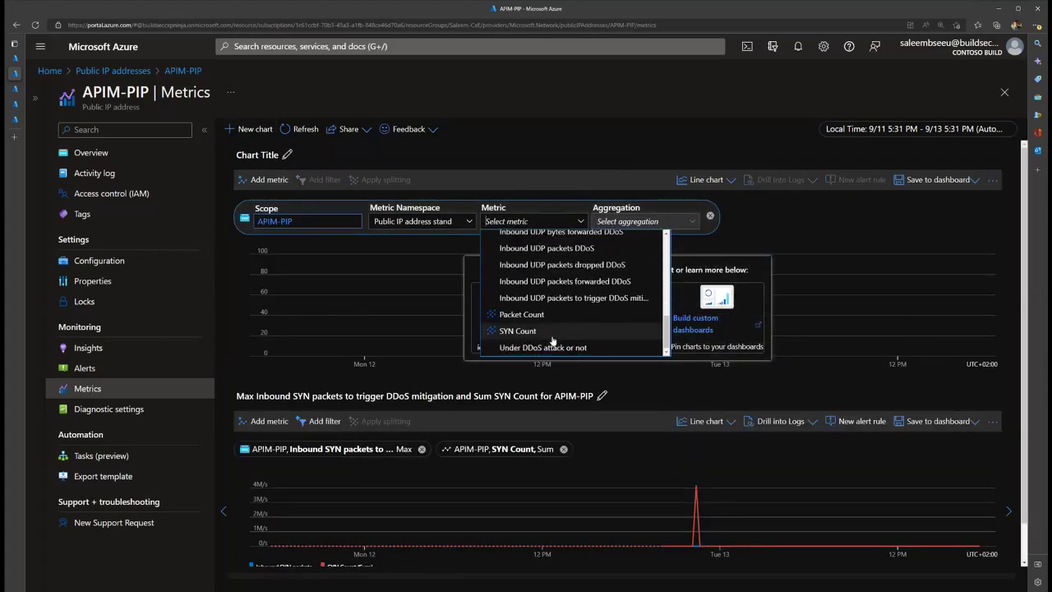
left_click(535, 346)
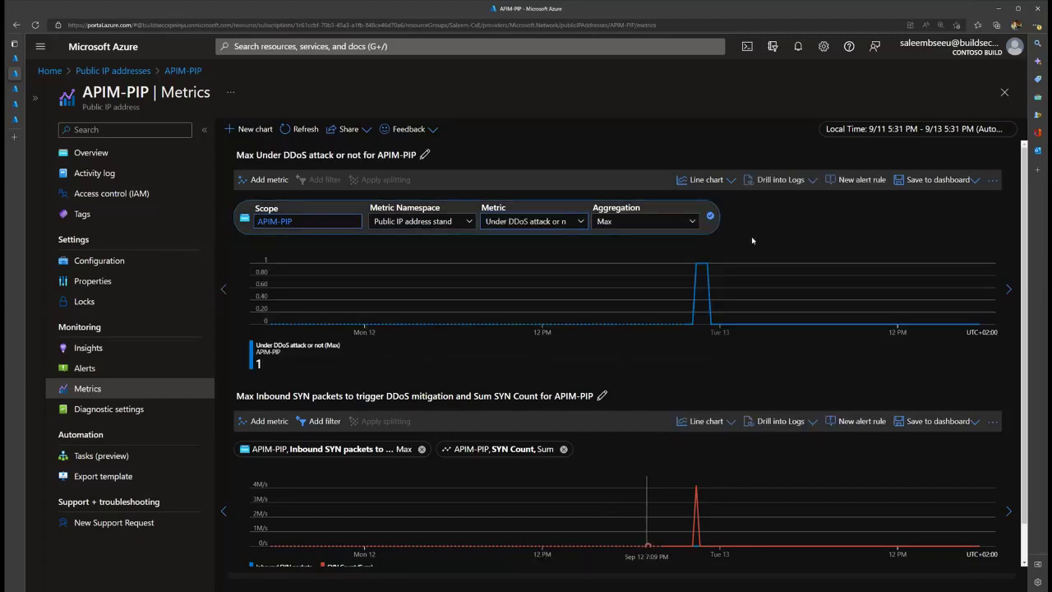
left_click(711, 215)
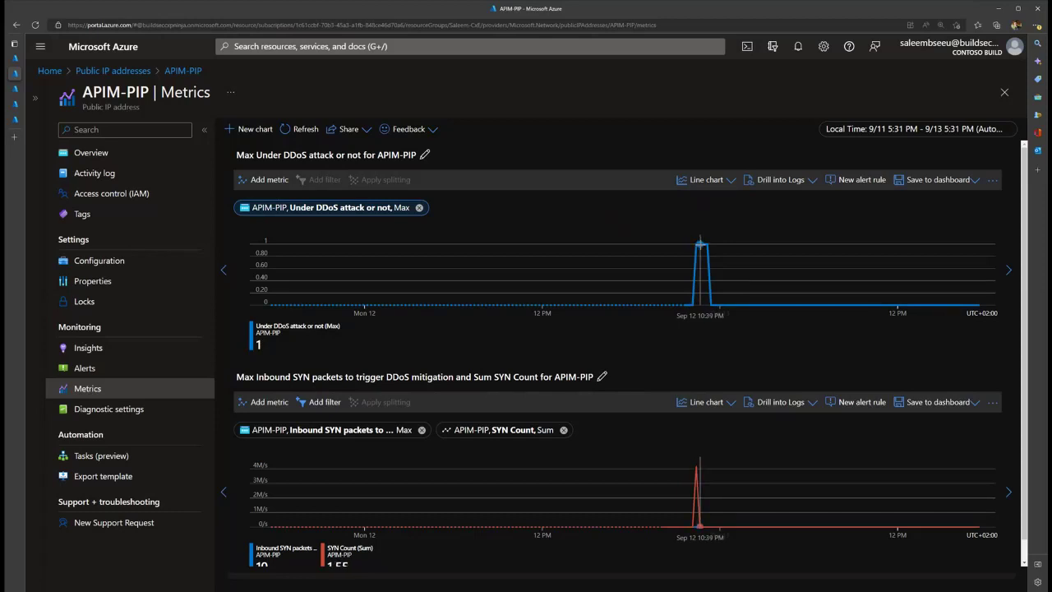
right_click(704, 244)
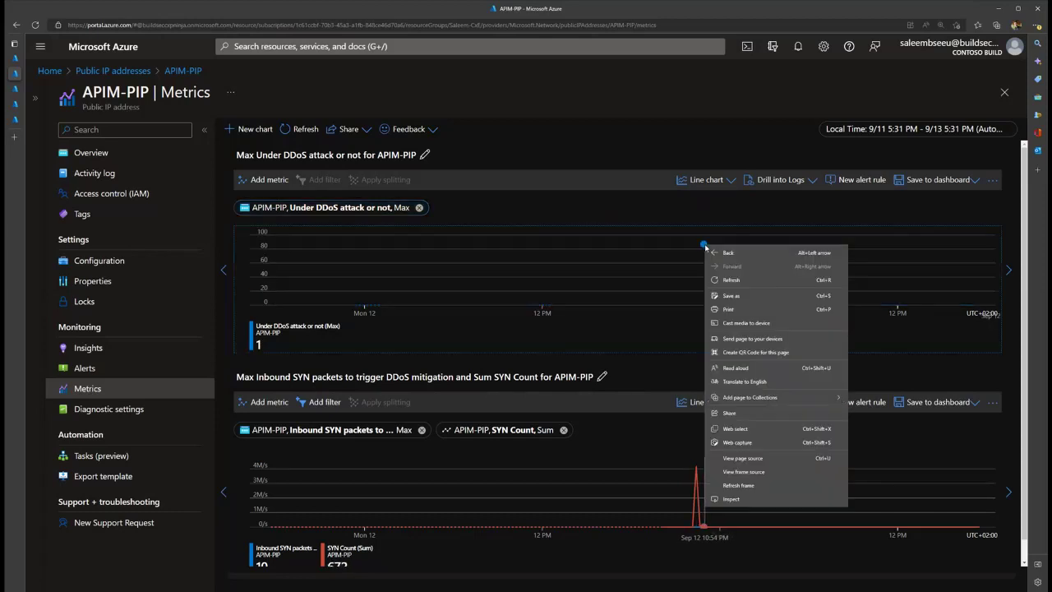
left_click(701, 238)
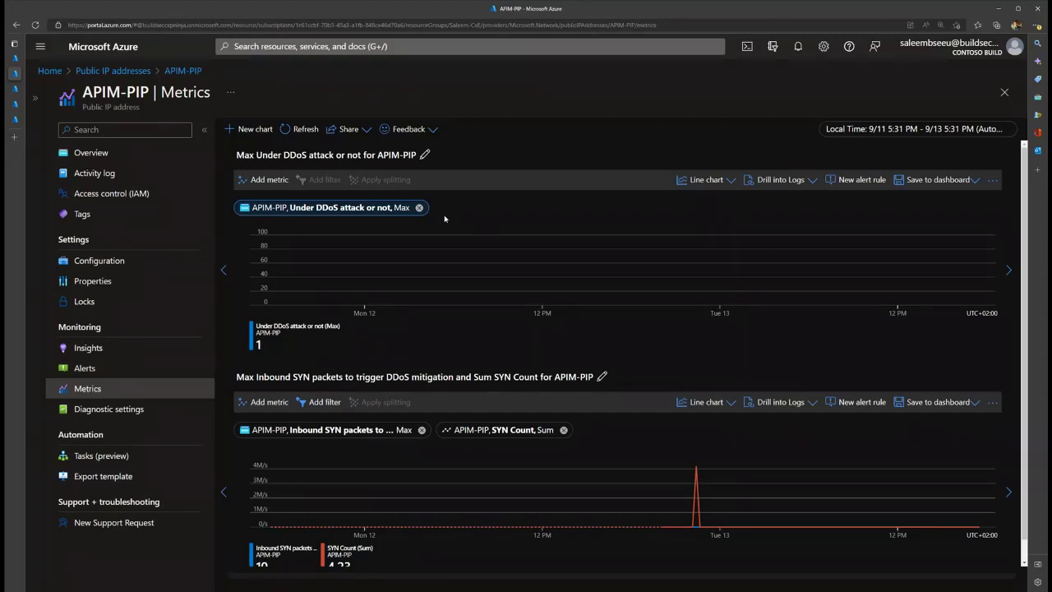
mouse_move(16, 91)
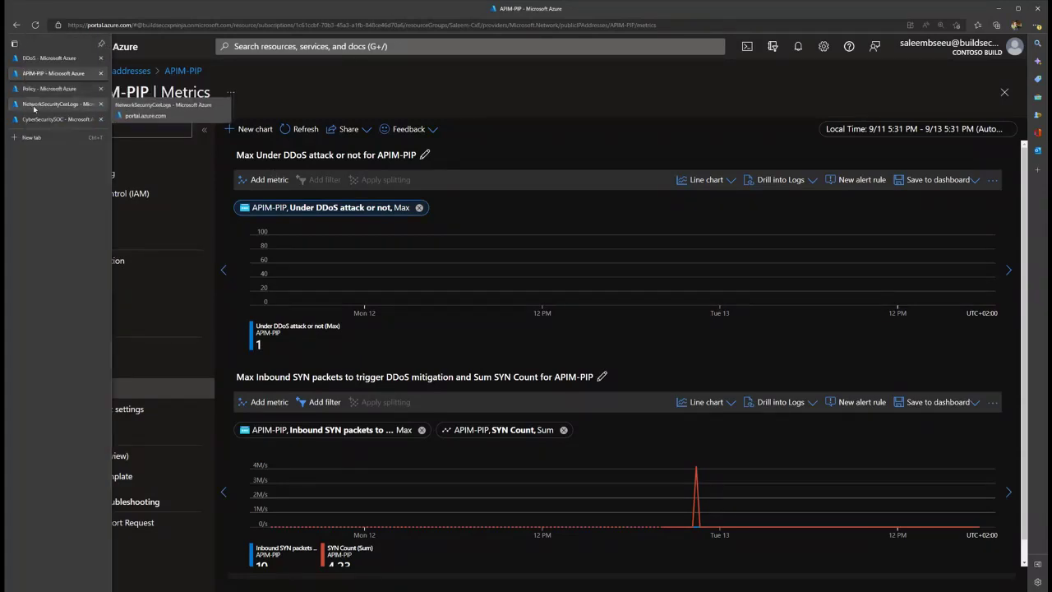
- In the NetworkSecurityCxeLogs workspace, rerun the DDoSProtectionNotifications query from Queries History
left_click(56, 104)
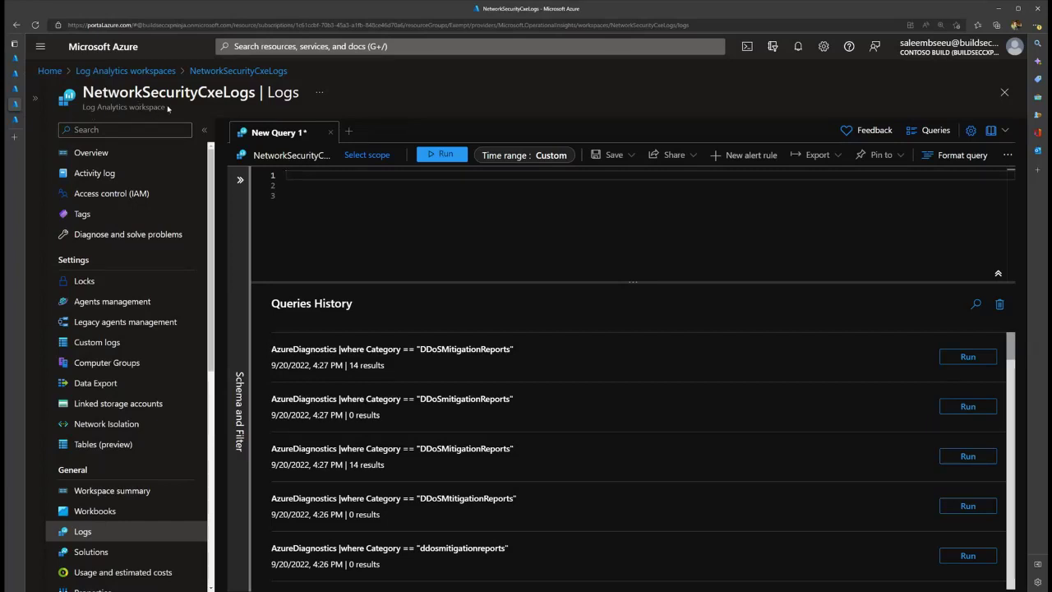
left_click_drag(257, 92, 82, 92)
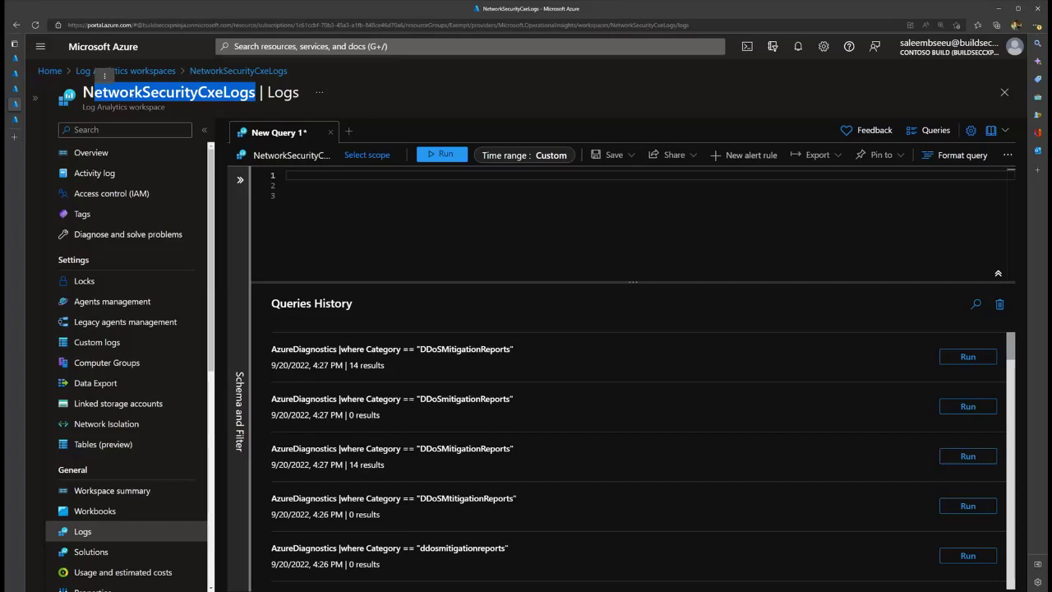
left_click(347, 187)
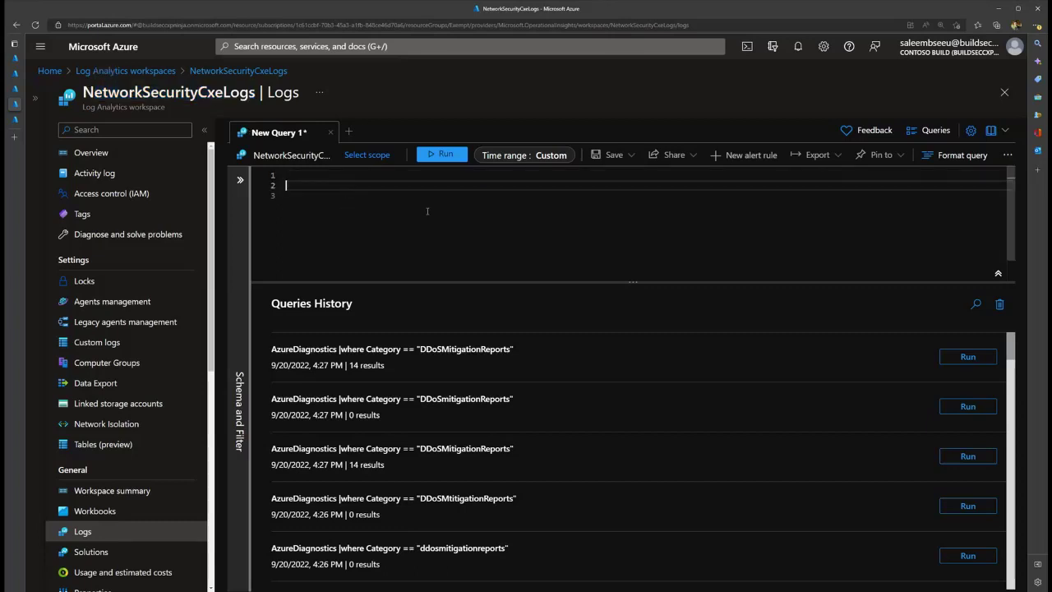
scroll(587, 472, "down", 1)
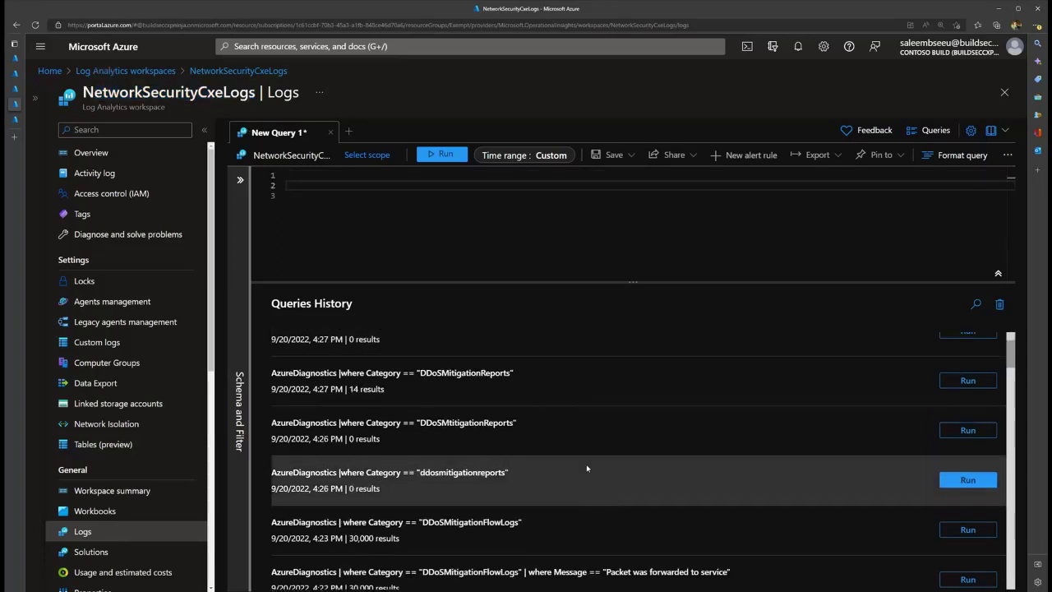
scroll(587, 469, "down", 3)
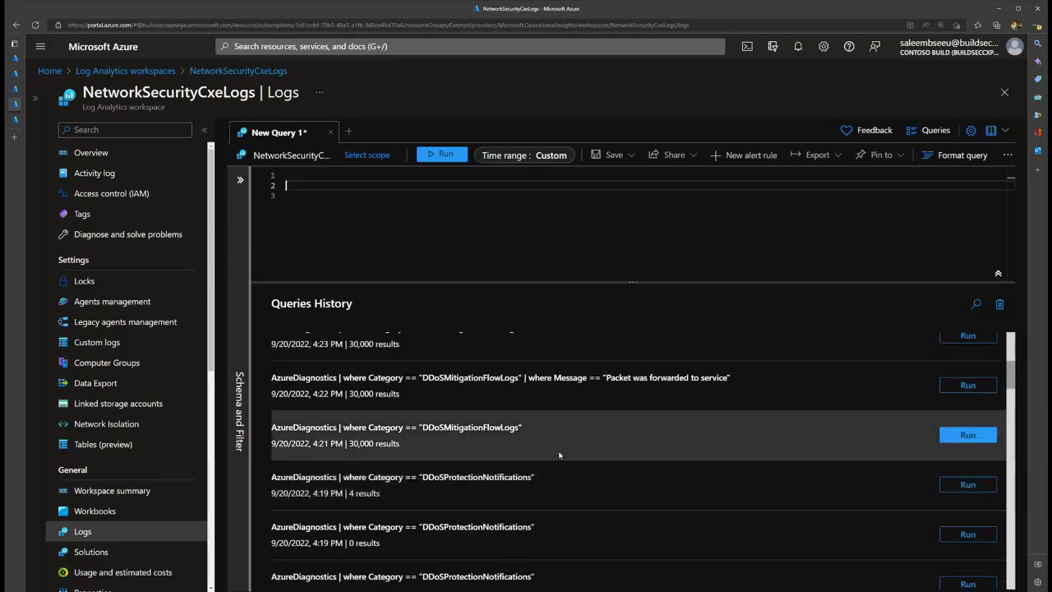
left_click(969, 490)
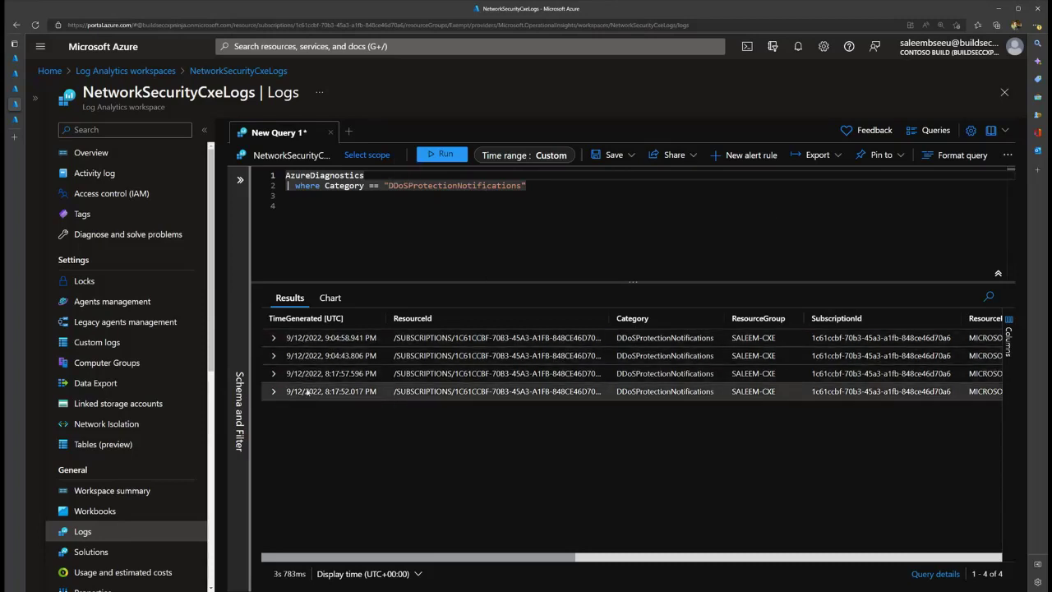
- Expand the 9:04:58 PM and 8:17:57 PM notifications to read their mitigation stopped/started details
left_click(274, 338)
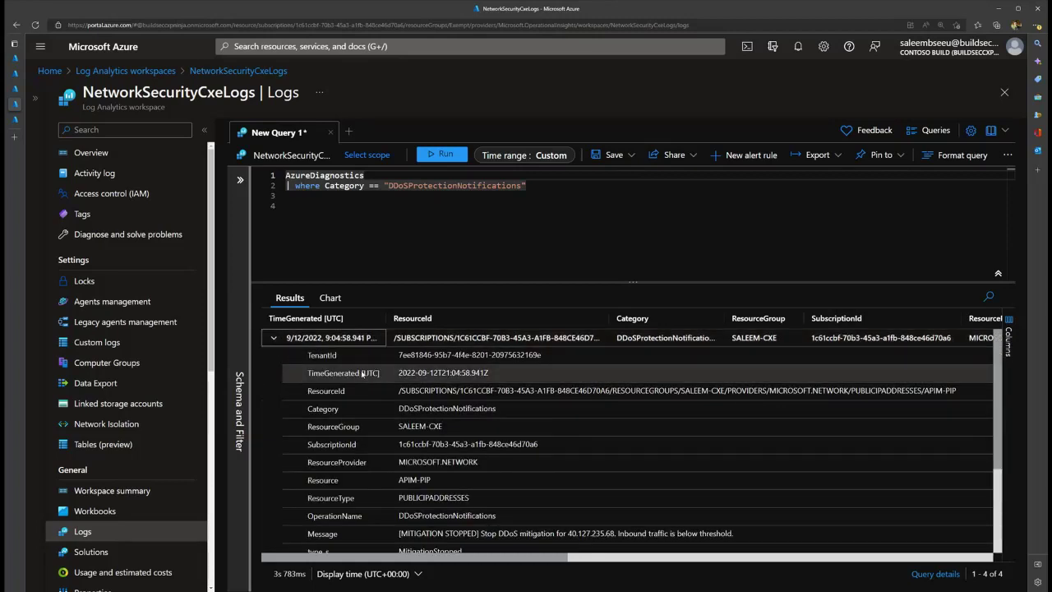
scroll(385, 361, "down", 1)
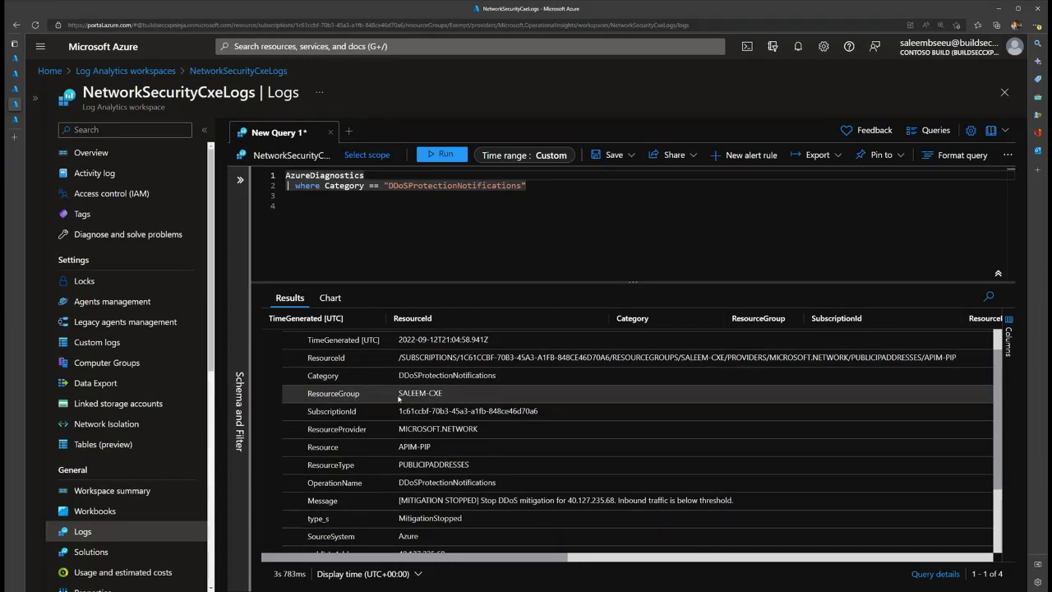
scroll(381, 399, "down", 1)
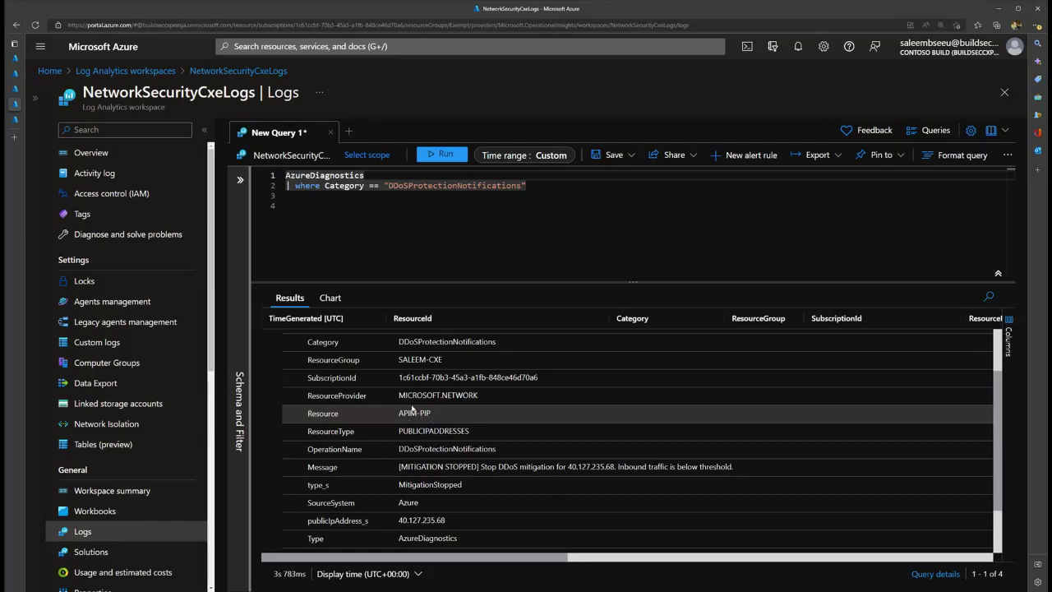
scroll(387, 405, "down", 2)
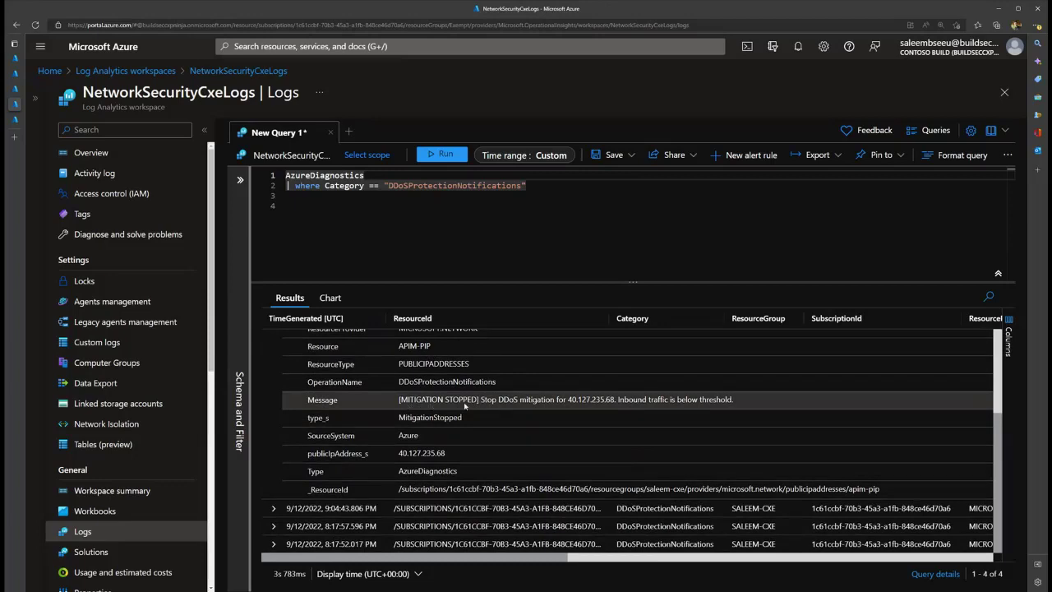
scroll(384, 400, "up", 4)
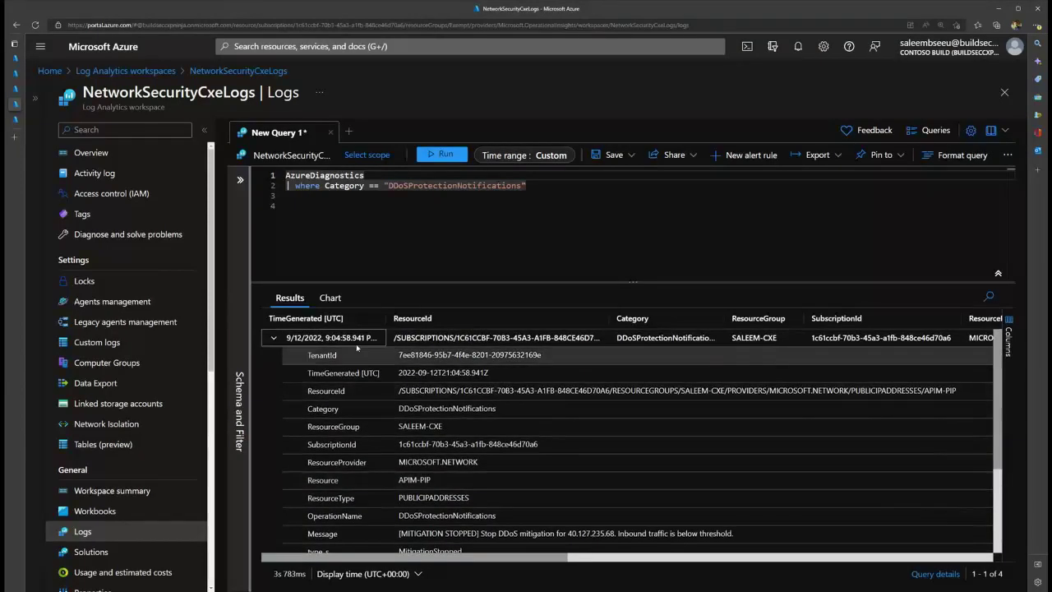
scroll(374, 436, "down", 4)
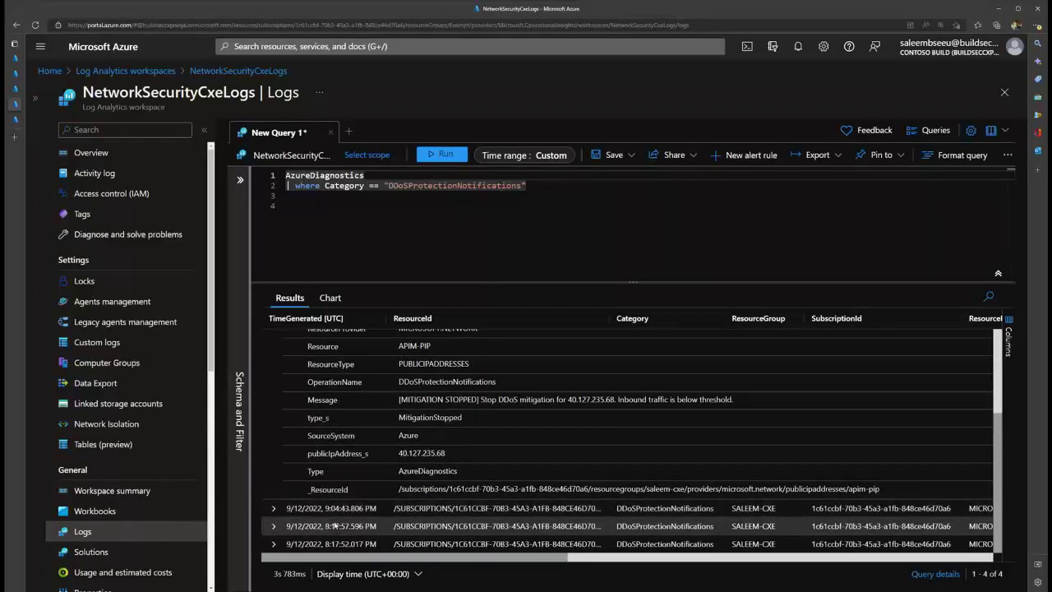
left_click(274, 526)
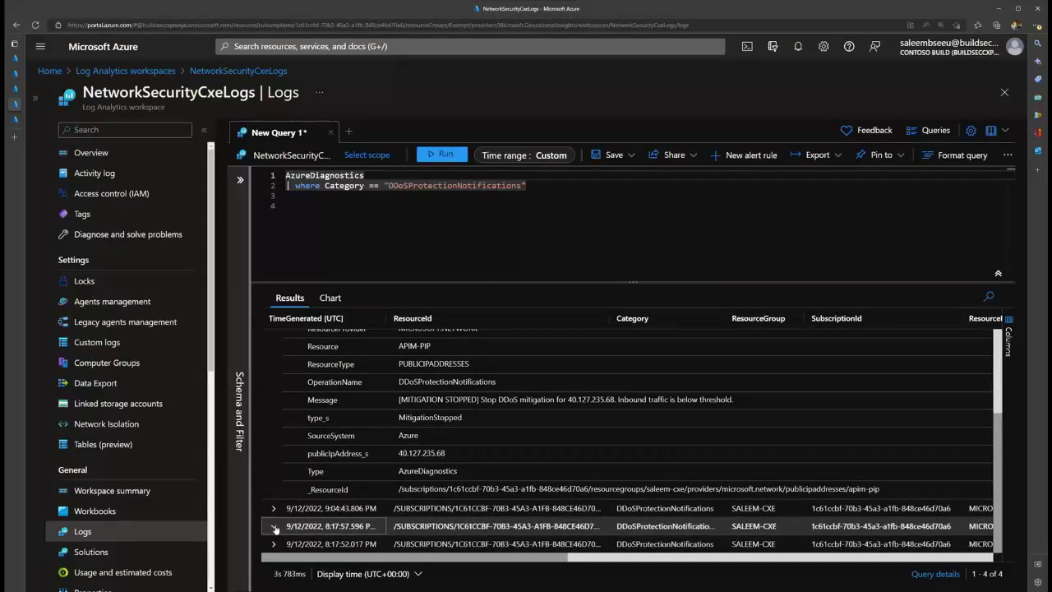
scroll(396, 405, "down", 5)
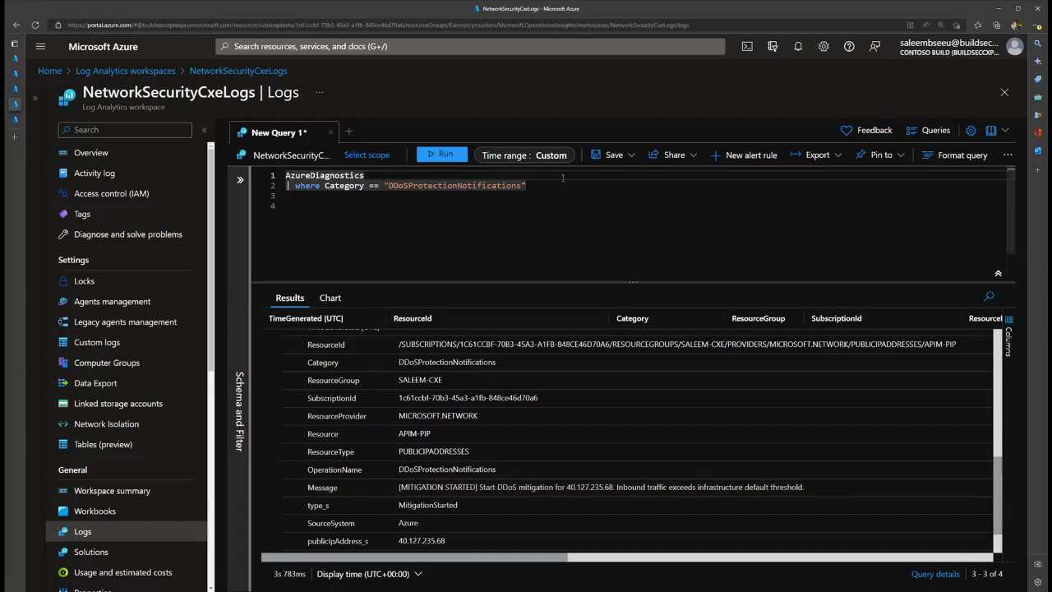
- Rewrite line 2 as | where Category == "DDoSMitigationFlowLogs" and run the query
left_click_drag(524, 186, 287, 185)
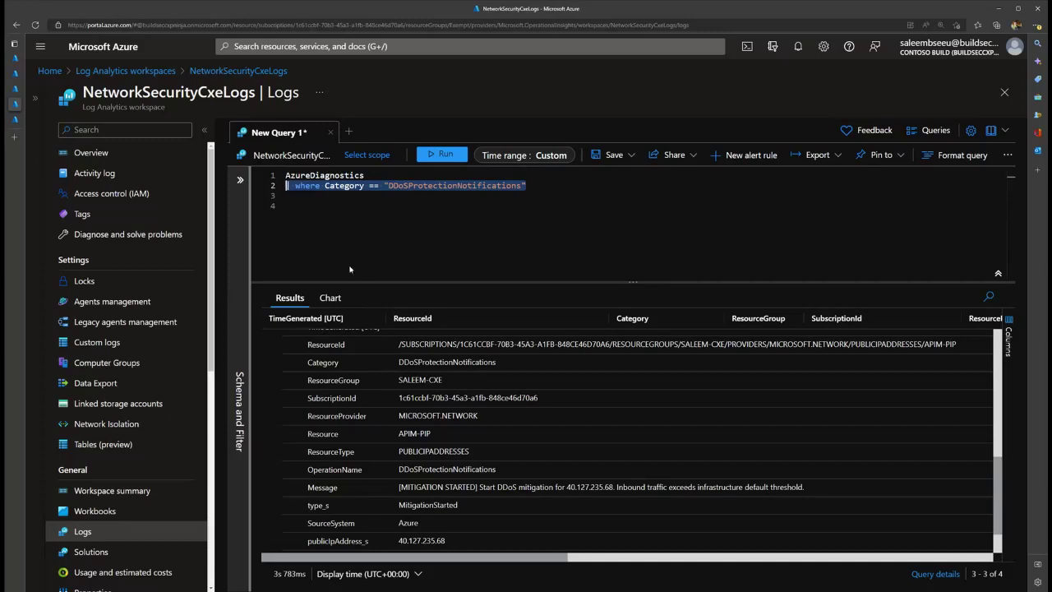
type("DDoSMitigationFlowLogs")
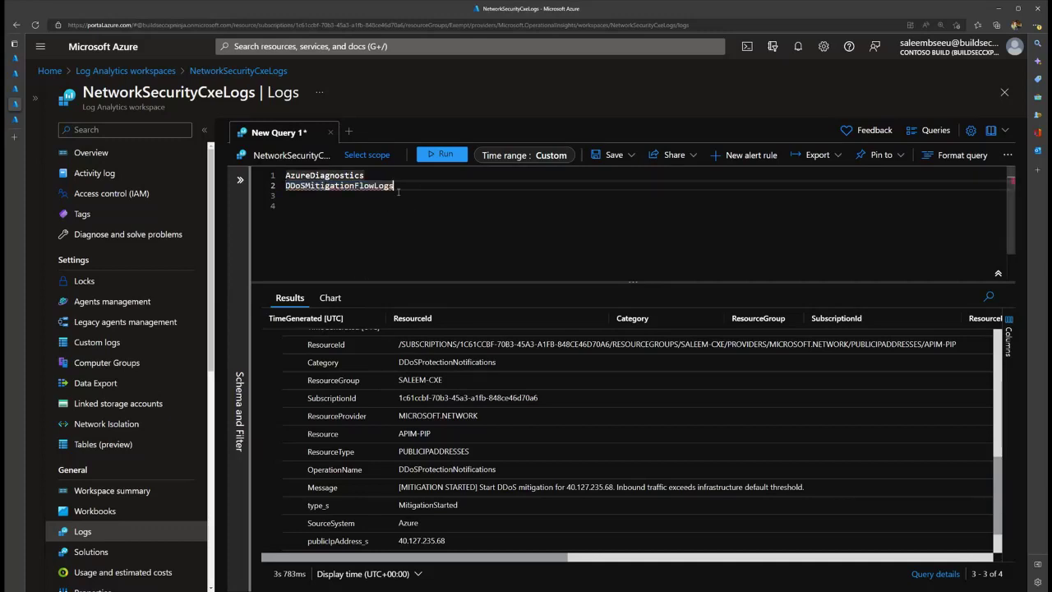
left_click(285, 186)
key("Home")
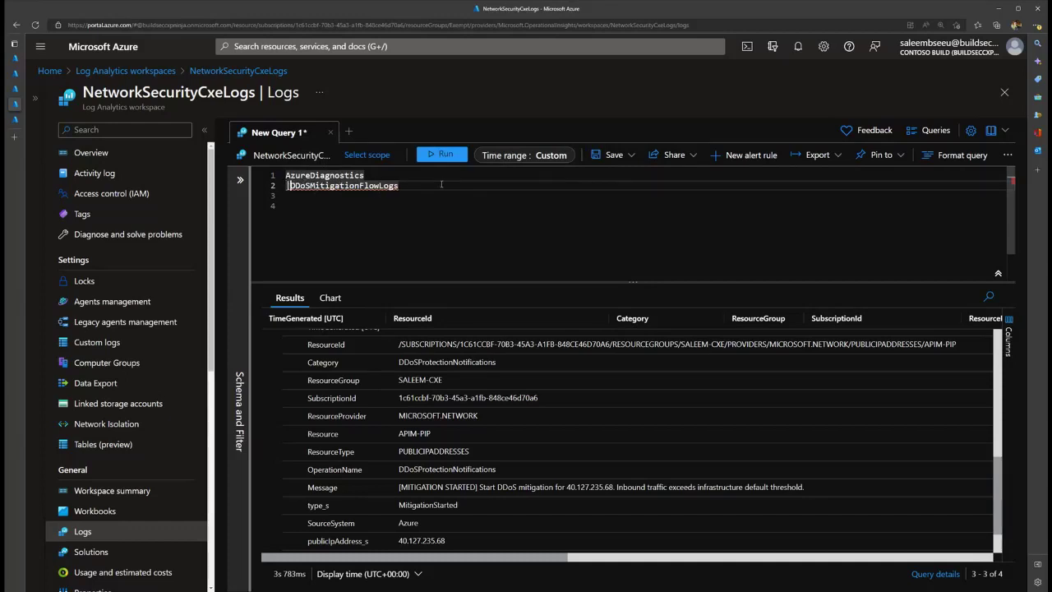
type("|where cate")
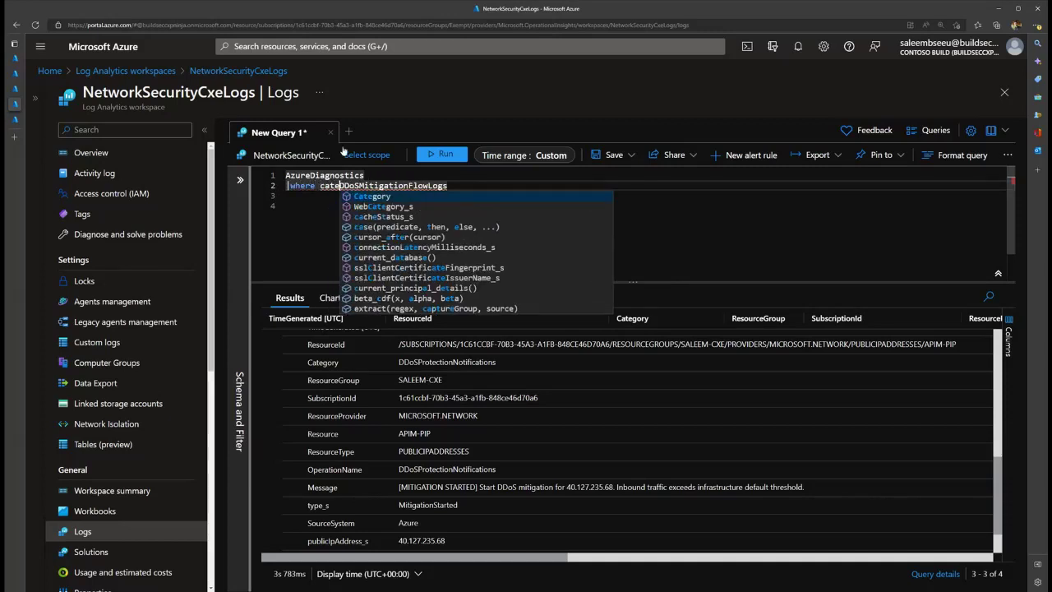
key("Tab")
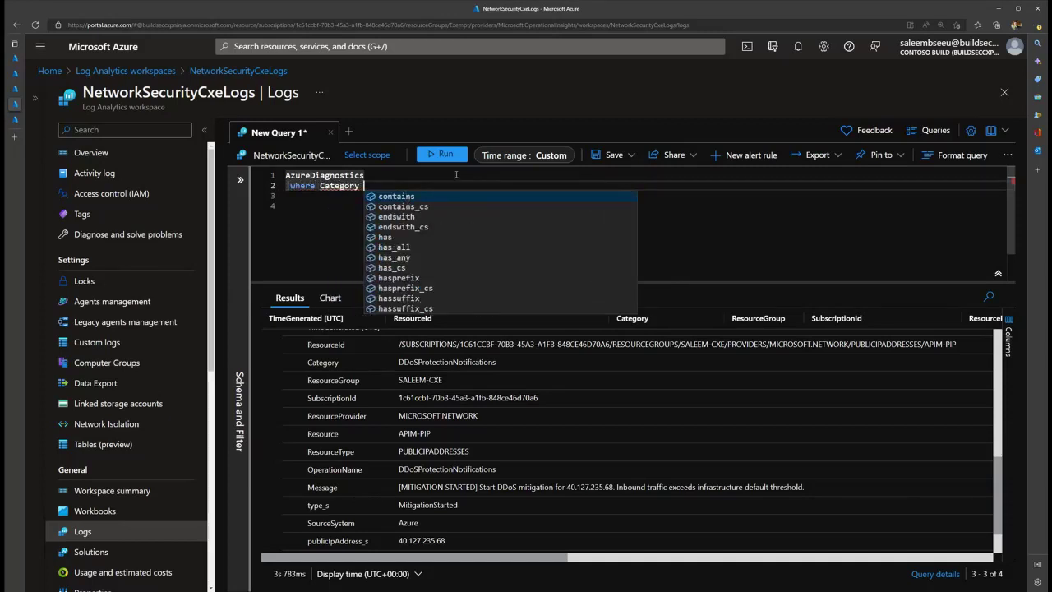
type("== ")
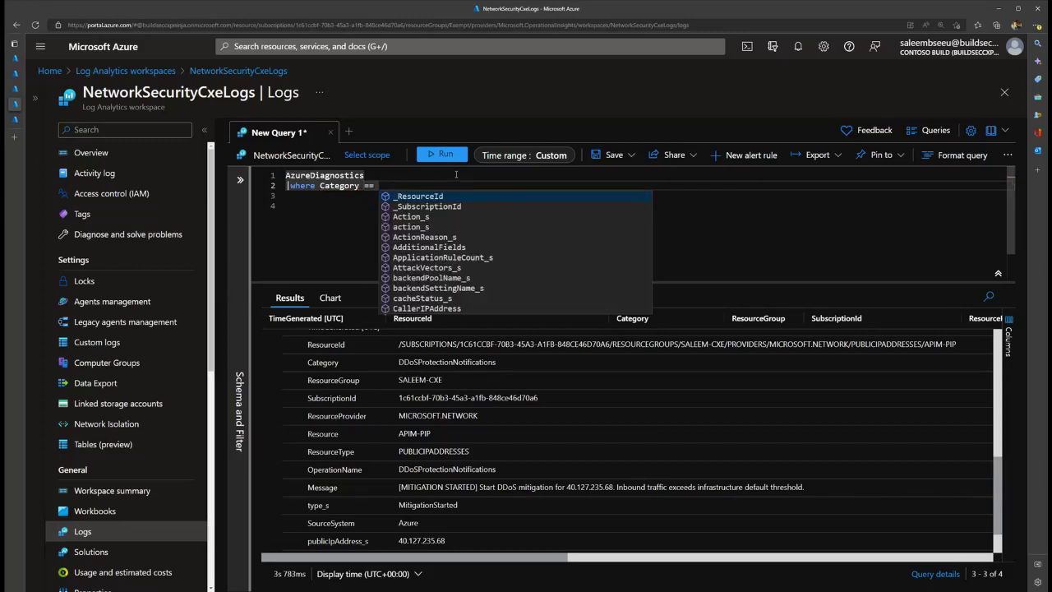
type("\"")
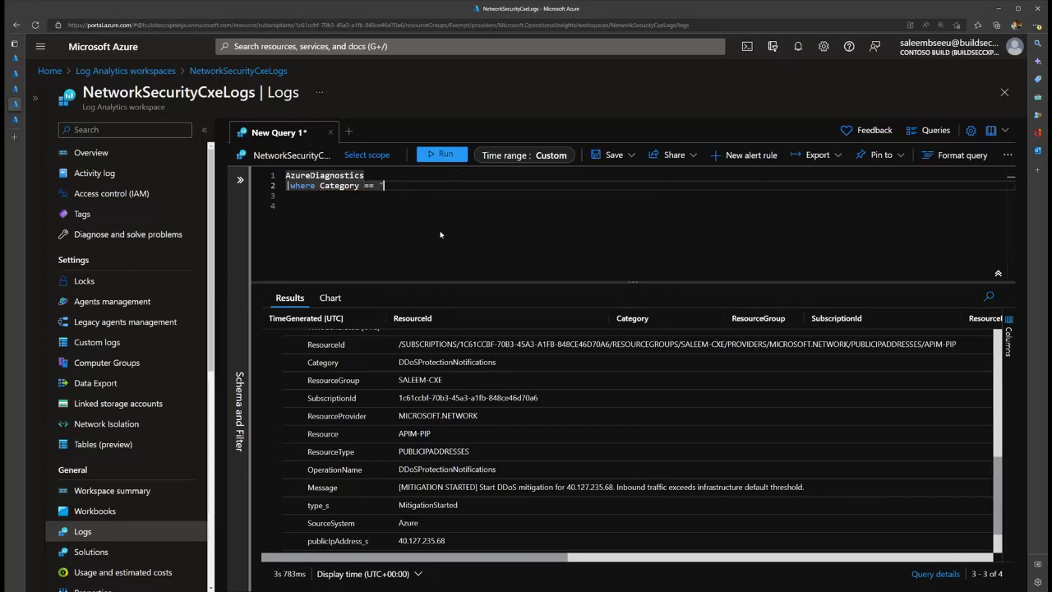
type("DDoSMitigationFlowLogs")
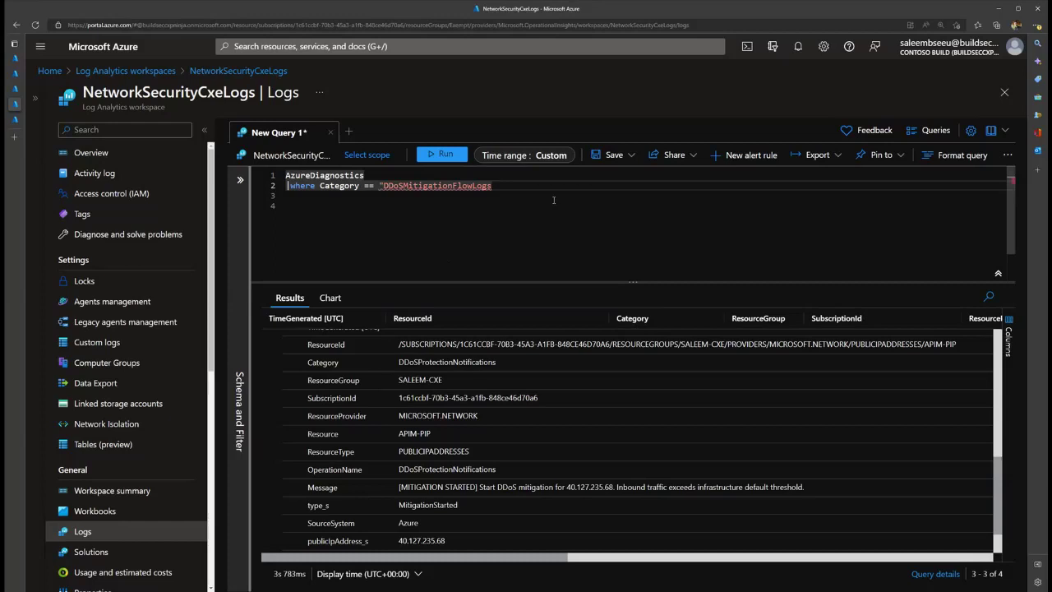
type("\"")
key("shift+Return")
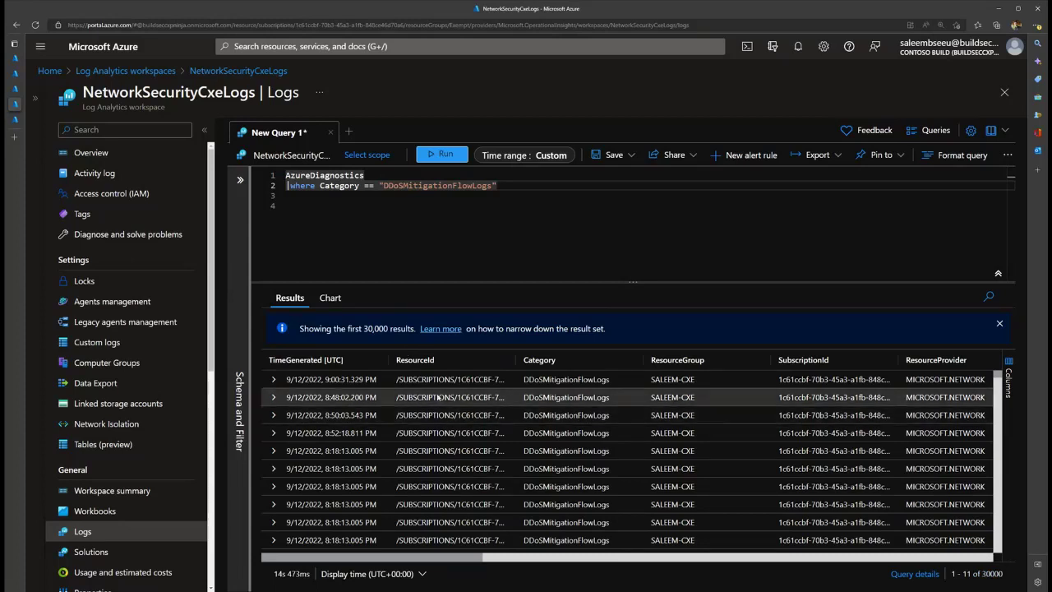
- Expand the 9:00:31 PM flow log entry and review its source, destination and port fields
scroll(399, 403, "down", 3)
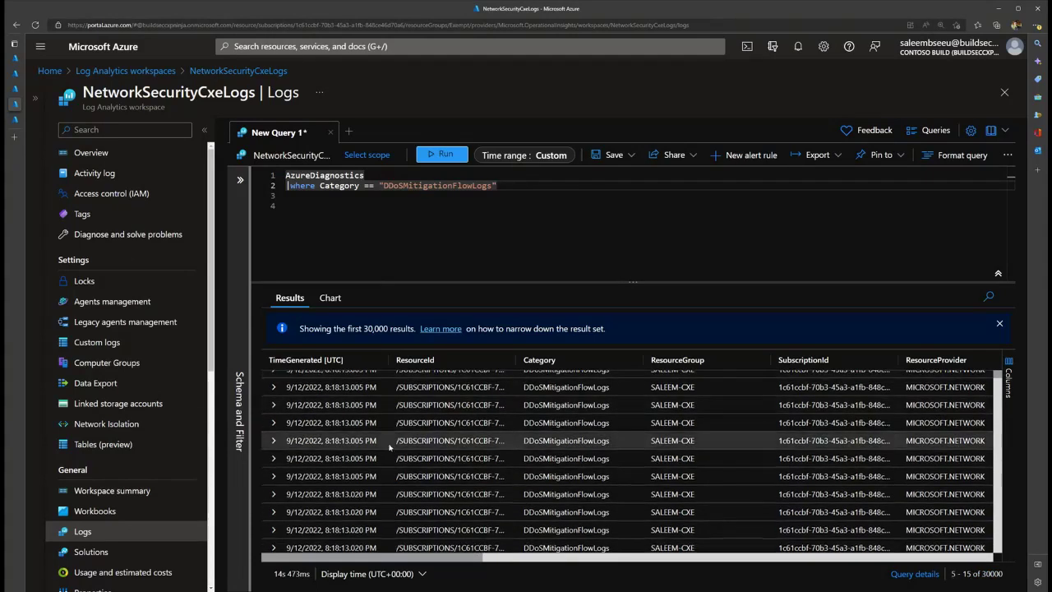
scroll(386, 453, "up", 3)
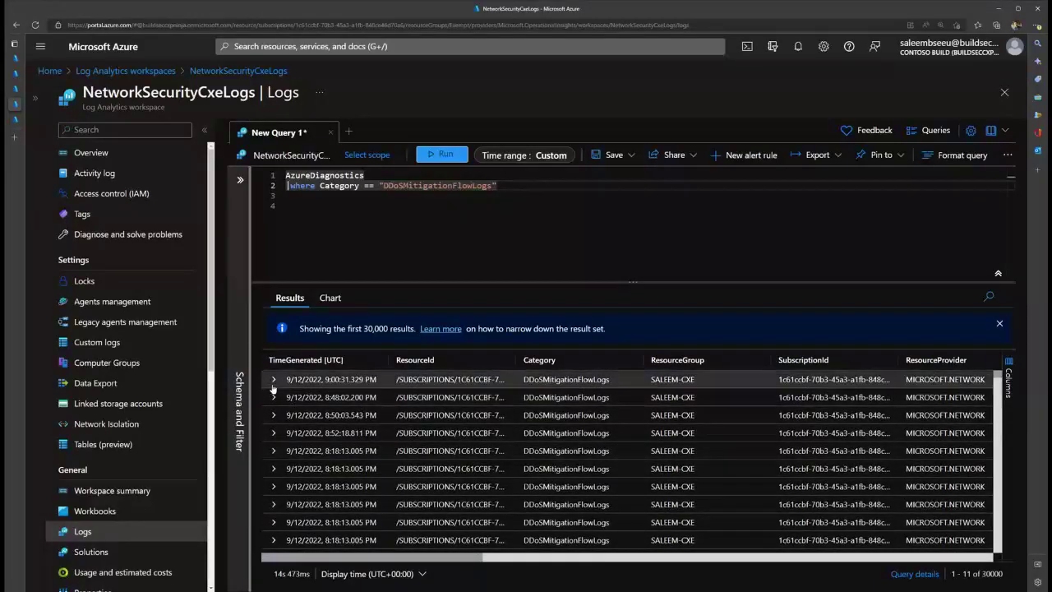
left_click(274, 380)
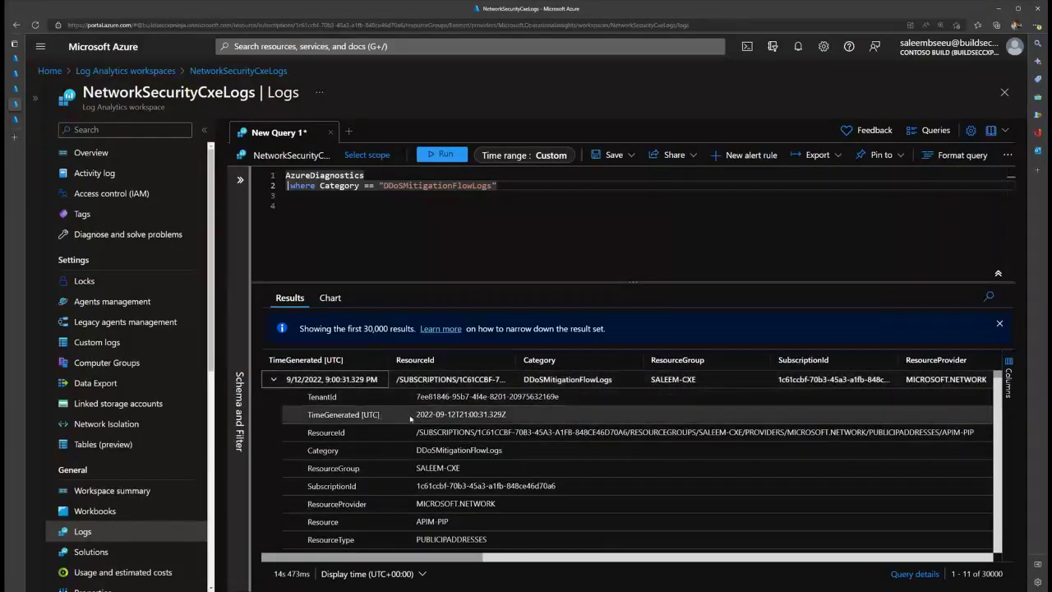
scroll(410, 420, "down", 1)
scroll(410, 420, "down", 2)
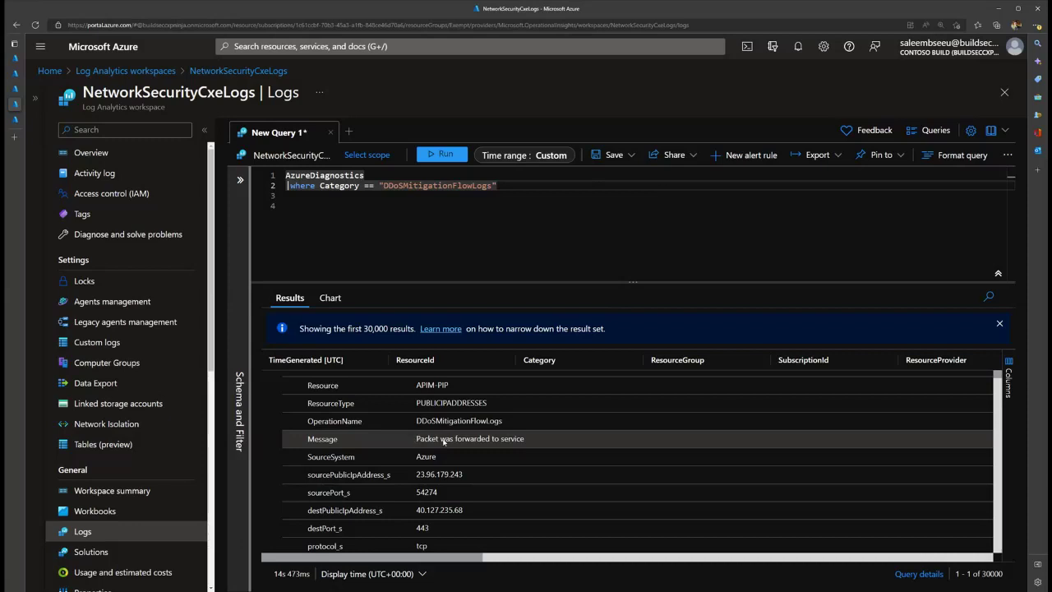
scroll(406, 442, "down", 1)
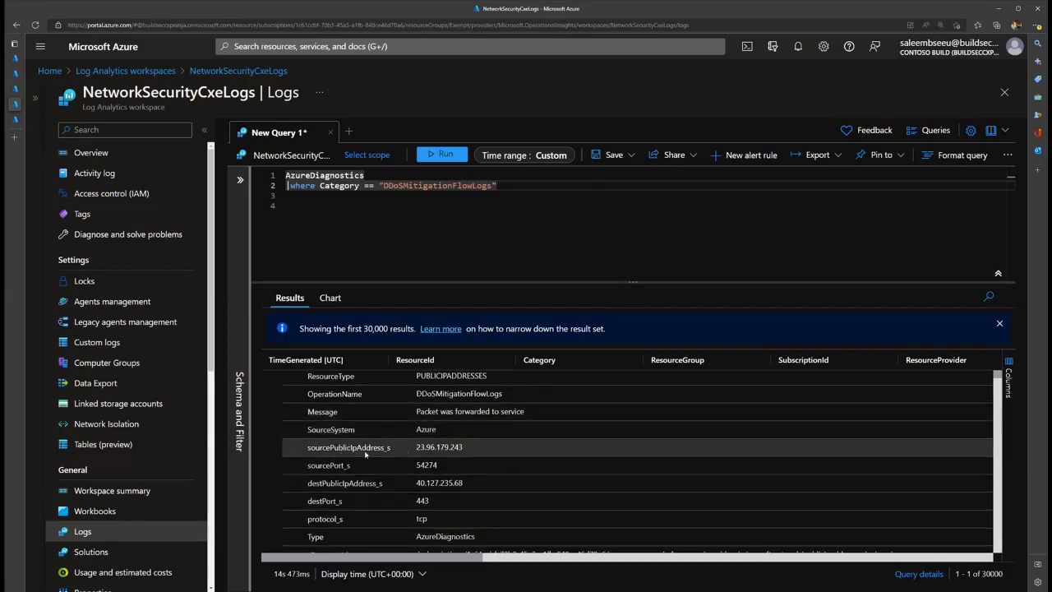
scroll(387, 446, "down", 1)
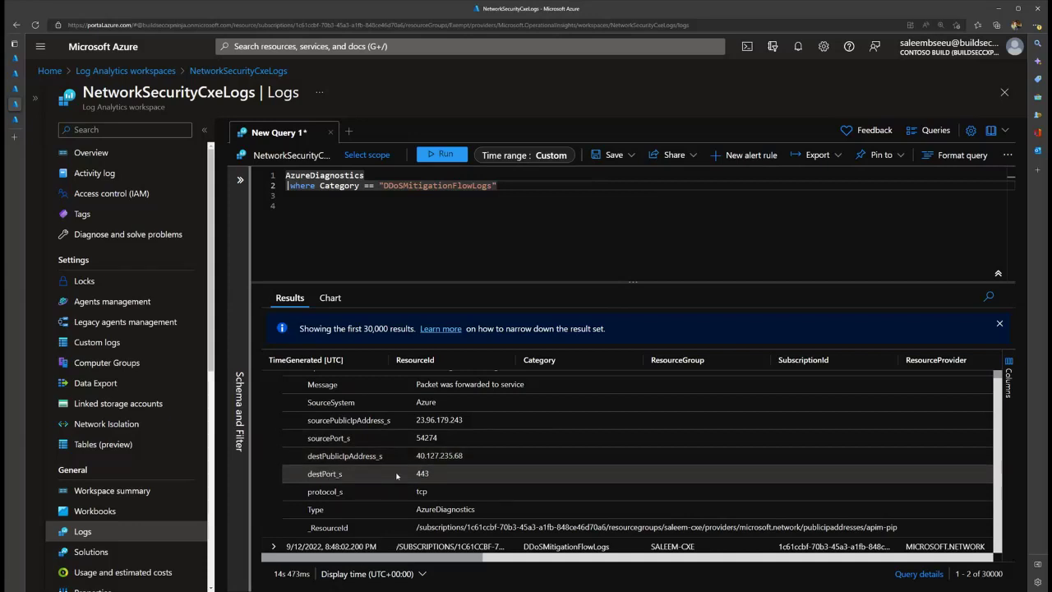
scroll(397, 475, "down", 6)
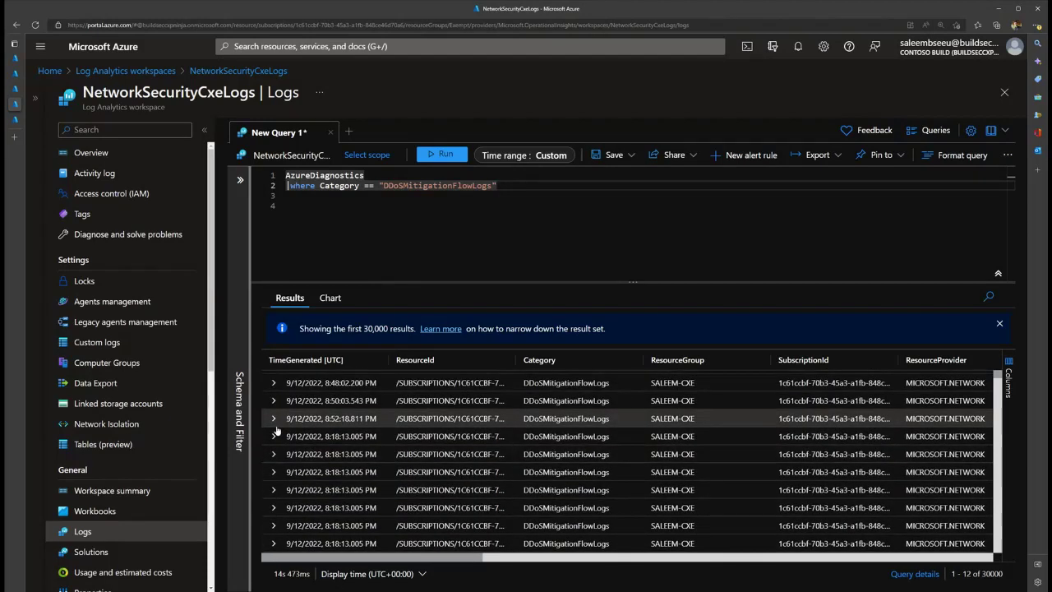
- Review the 8:52:18.811 PM flow log entry's details, then collapse it
left_click(272, 419)
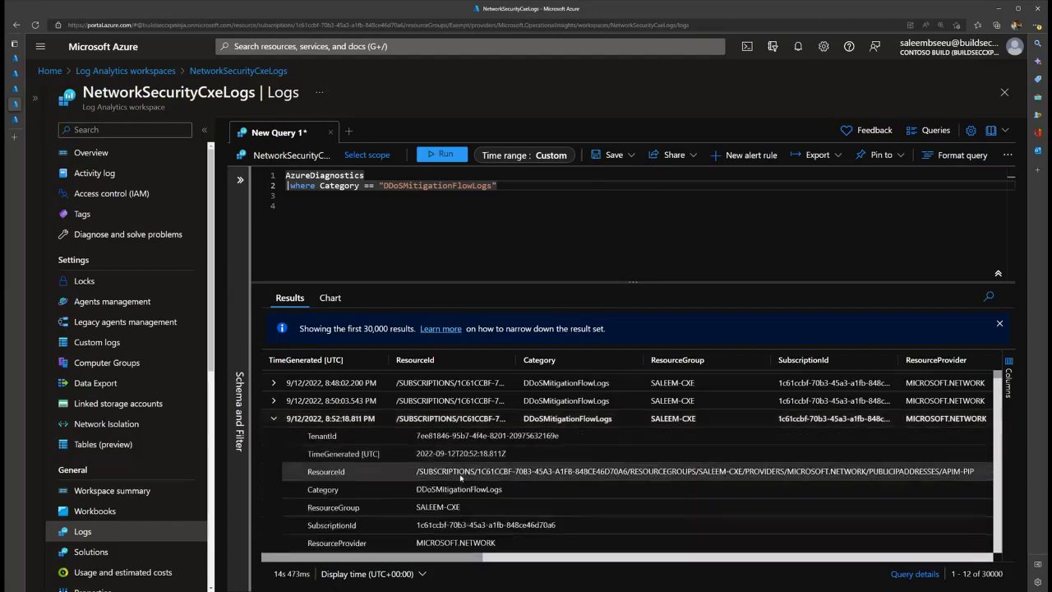
scroll(399, 464, "down", 2)
scroll(411, 458, "down", 1)
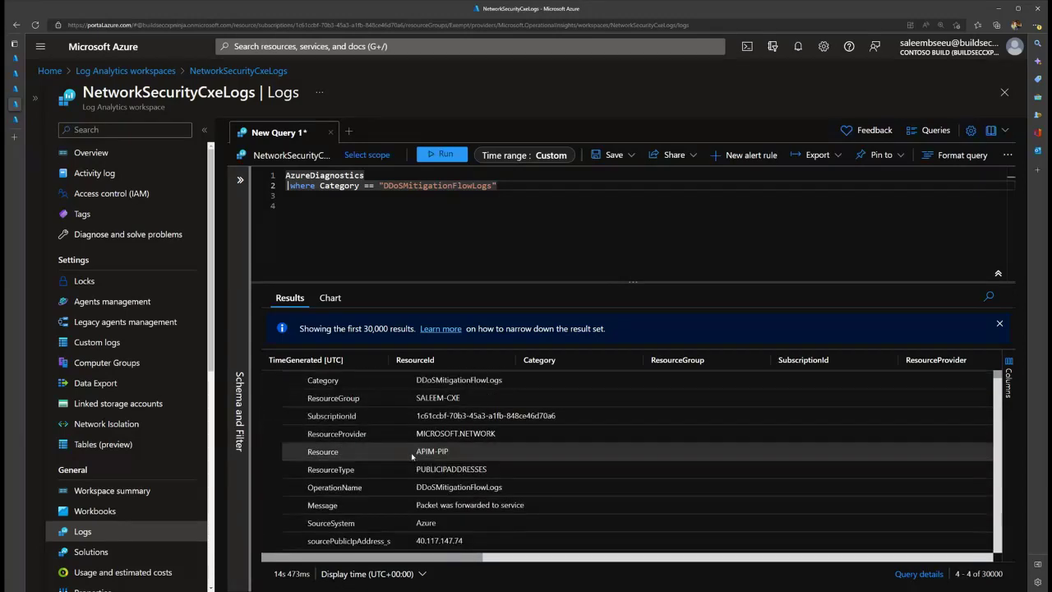
scroll(424, 455, "down", 1)
scroll(444, 457, "up", 3)
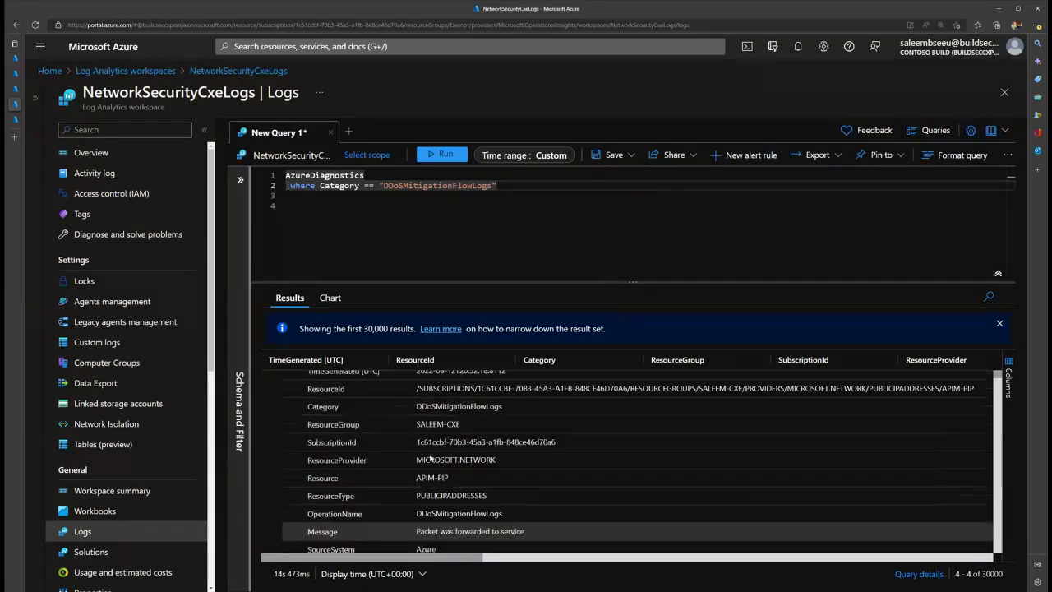
left_click(273, 447)
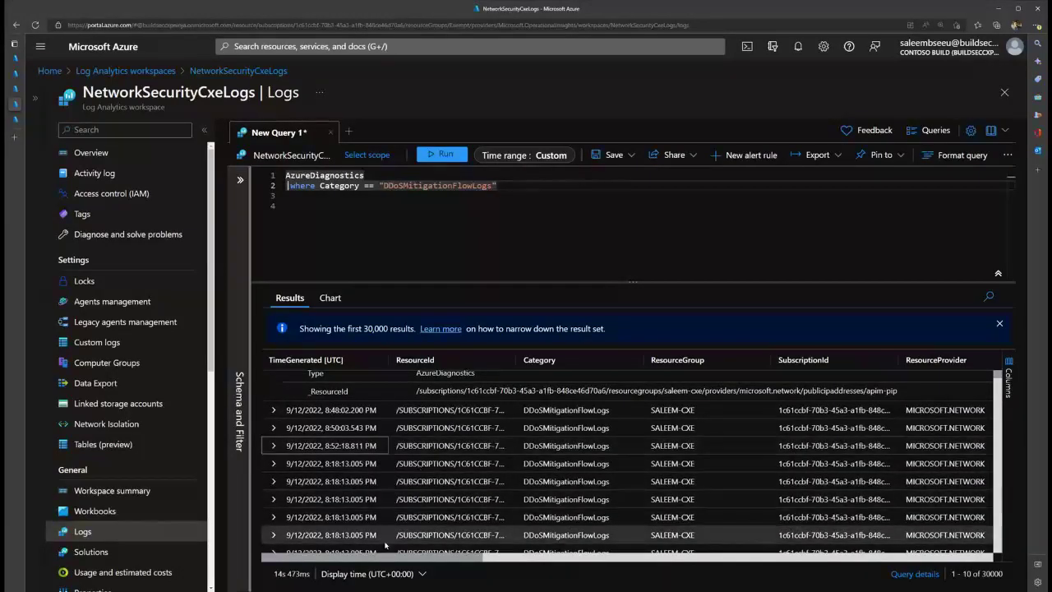
- Expand the 8:18:13.005 PM 'Protocol violation invalid TCP syn' record for 40.127.235.68 port 80
left_click_drag(385, 561, 575, 574)
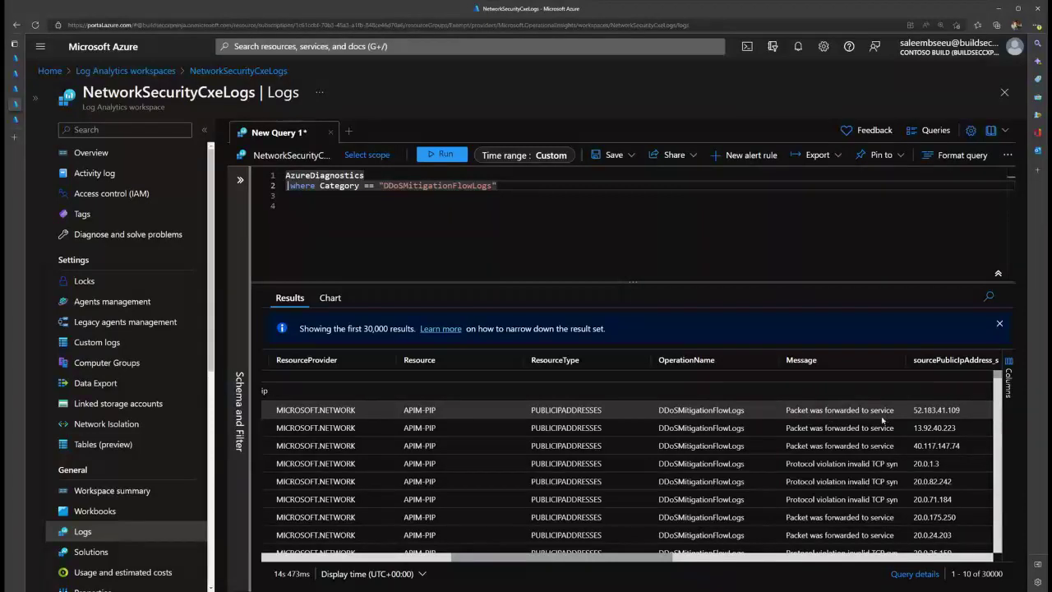
left_click(821, 467)
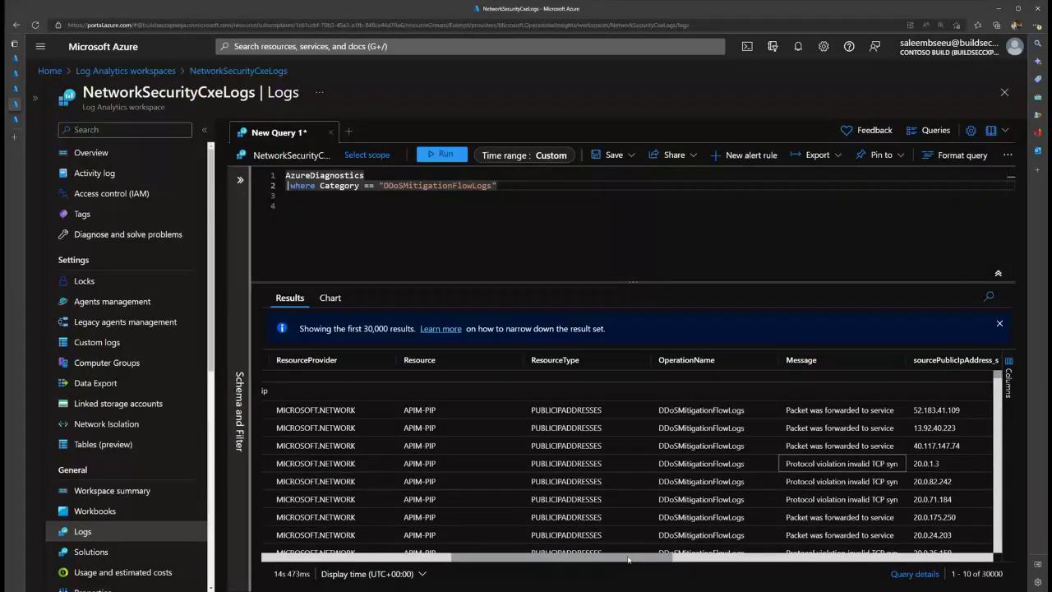
left_click_drag(629, 560, 395, 558)
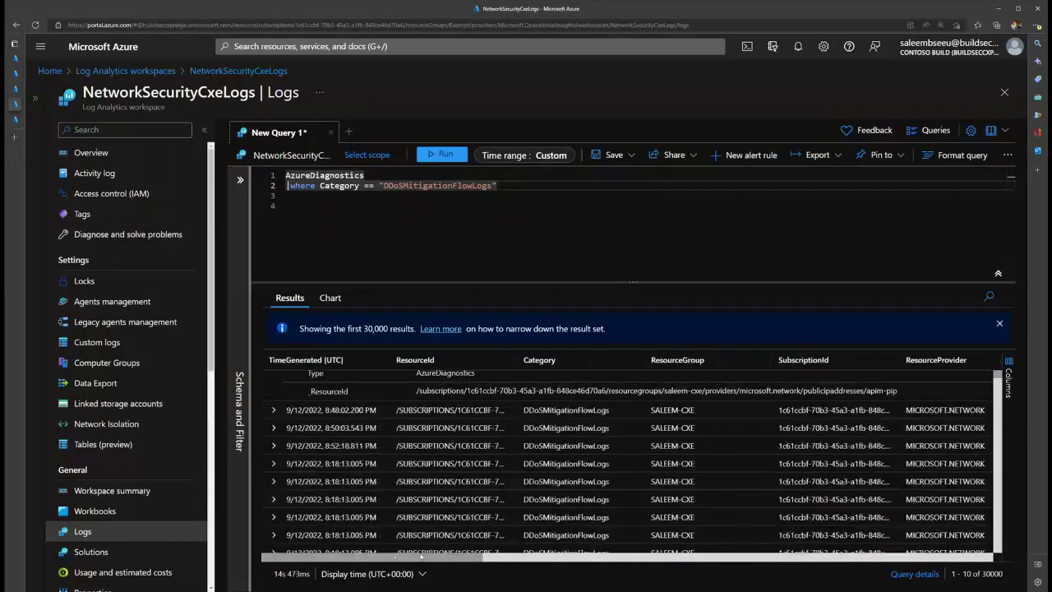
left_click(274, 464)
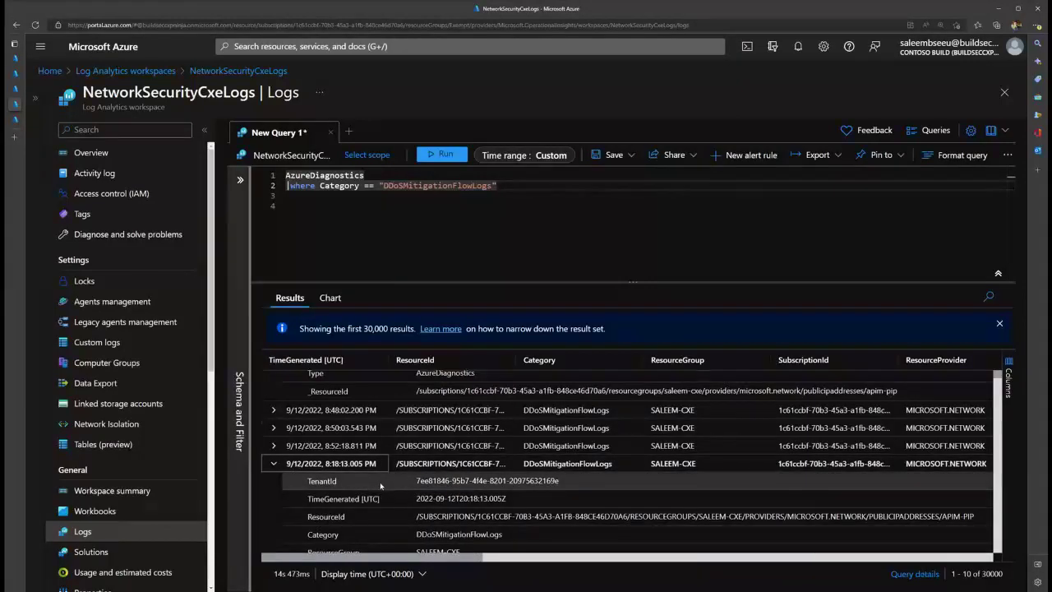
scroll(381, 486, "down", 3)
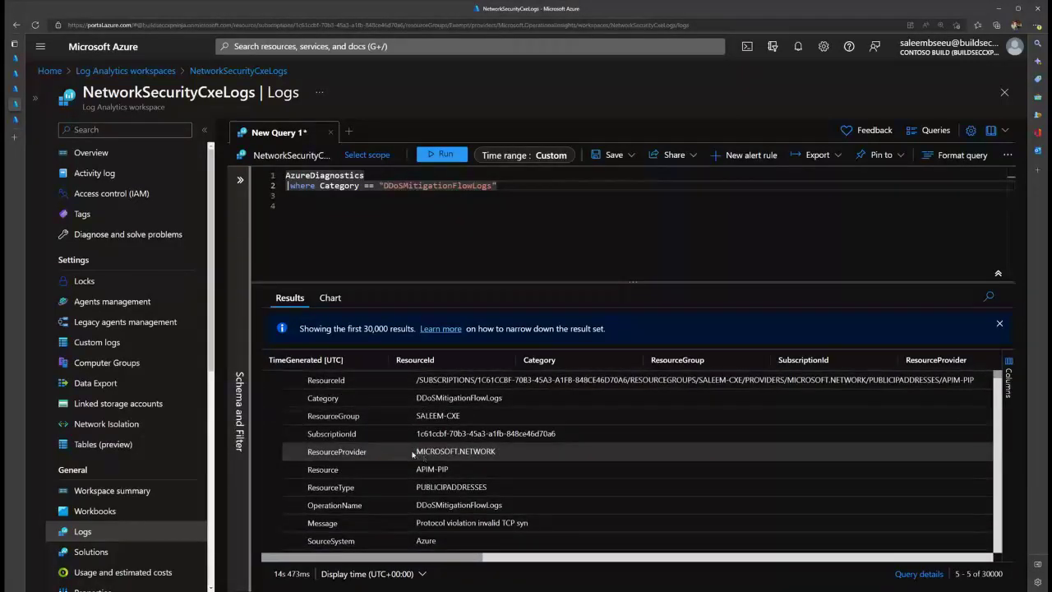
scroll(413, 453, "down", 3)
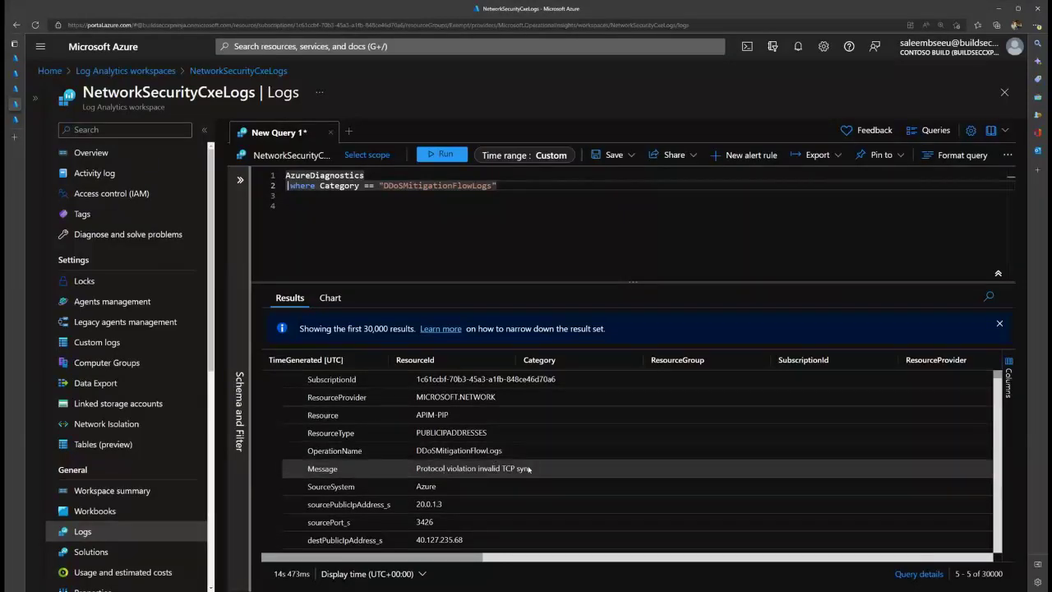
scroll(403, 454, "down", 3)
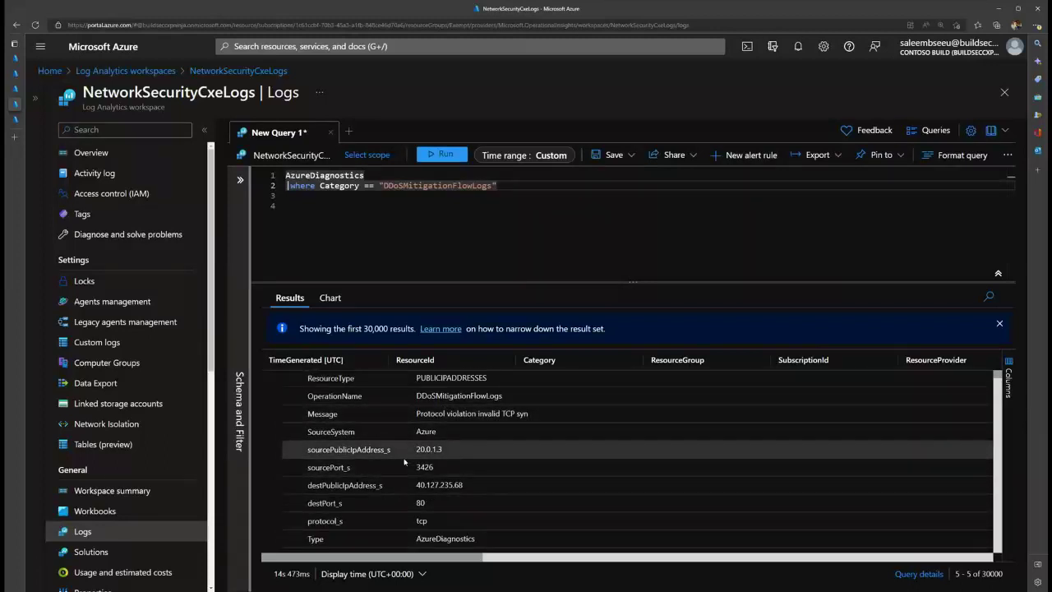
scroll(399, 485, "down", 3)
scroll(403, 473, "up", 1)
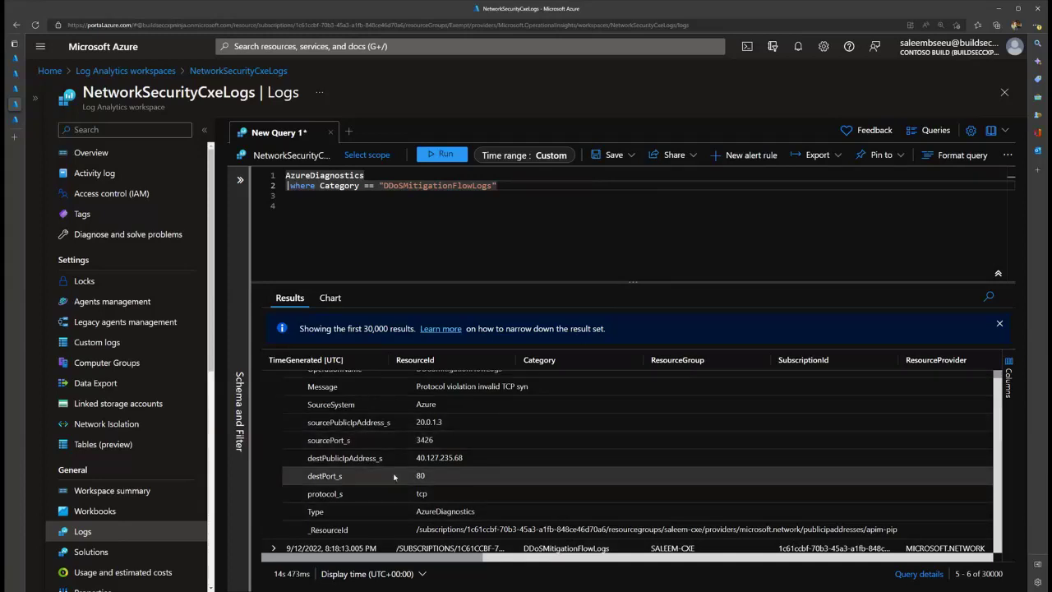
scroll(392, 476, "up", 3)
scroll(379, 472, "down", 1)
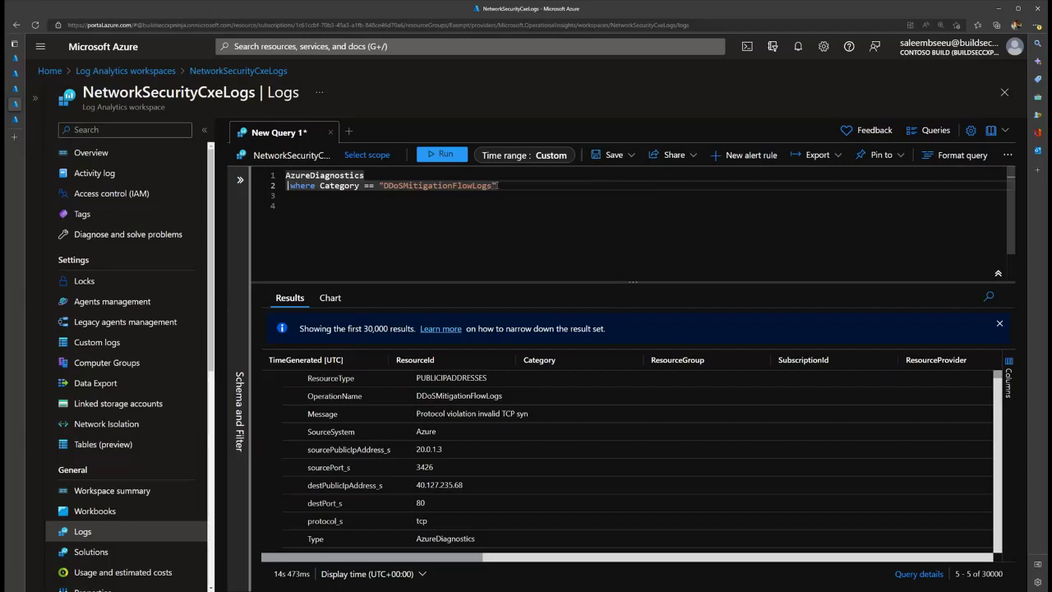
left_click_drag(494, 186, 383, 186)
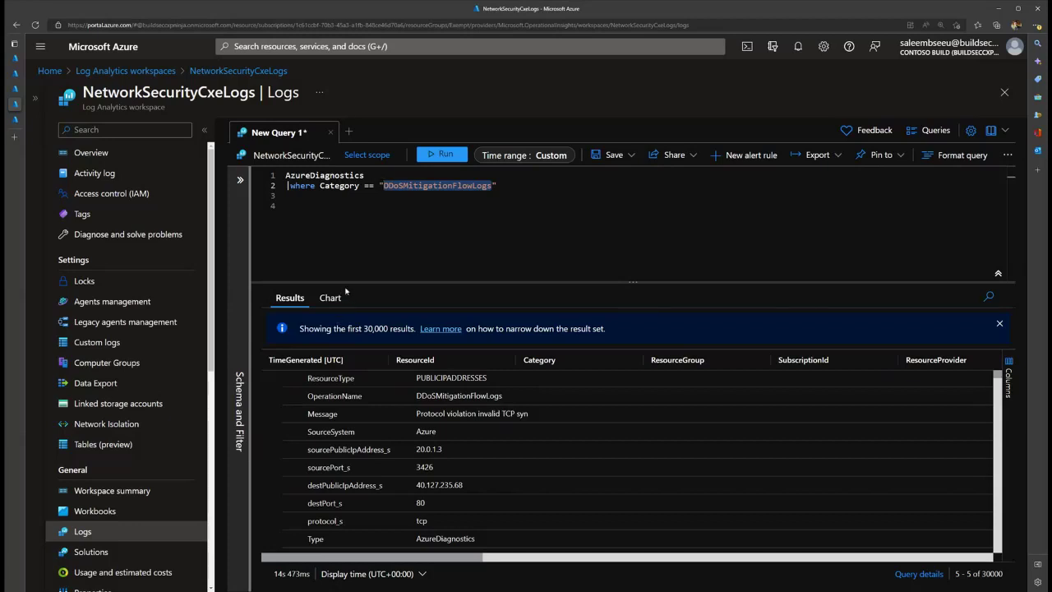
- Change the filter to Category == "DDoSMitigationReports" and run it, returning 14 reports
type("AzureDiagnostics | where Category == \"DDoSMitigationReports\"")
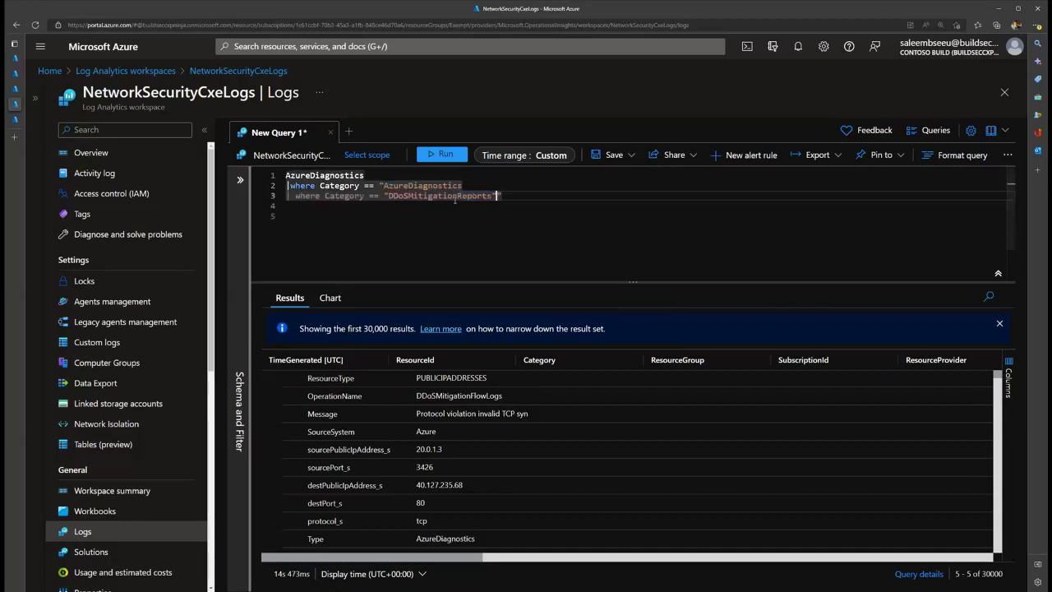
left_click_drag(500, 195, 283, 175)
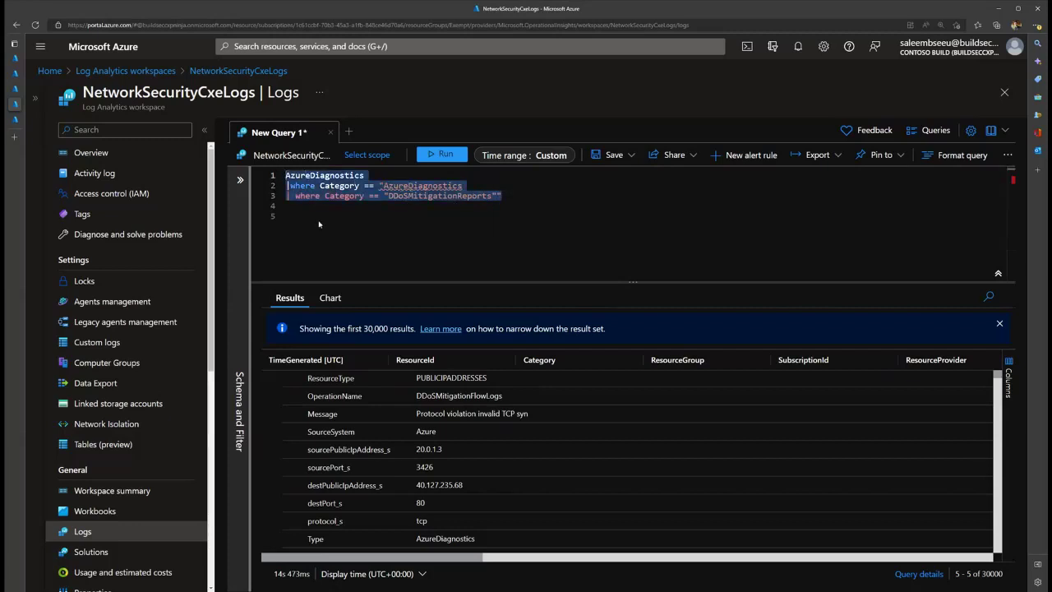
type("AzureDiagnostics | where Category == \"DDoSMitigationReports\"")
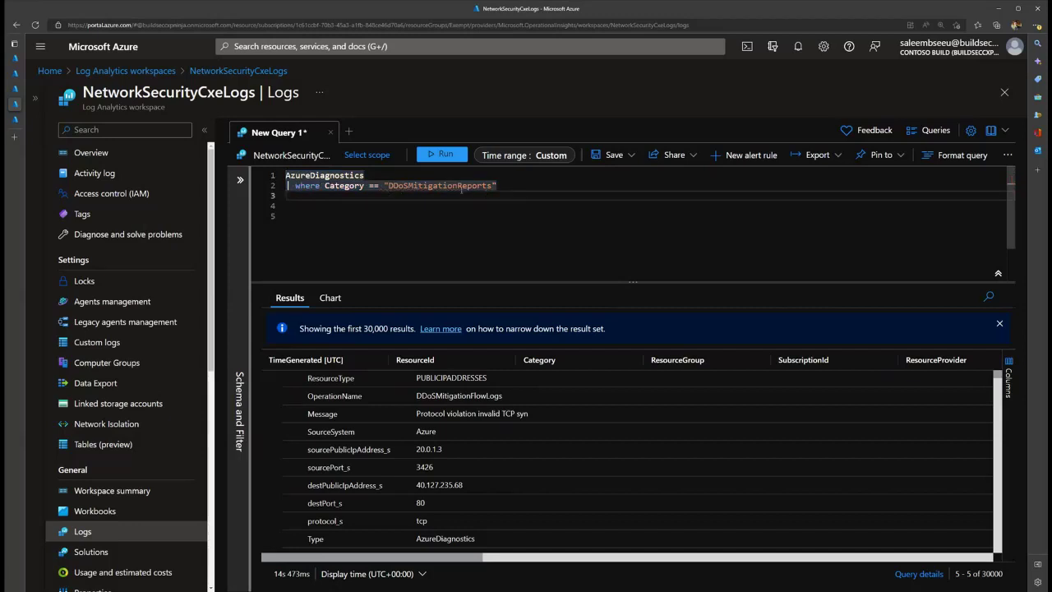
left_click(444, 158)
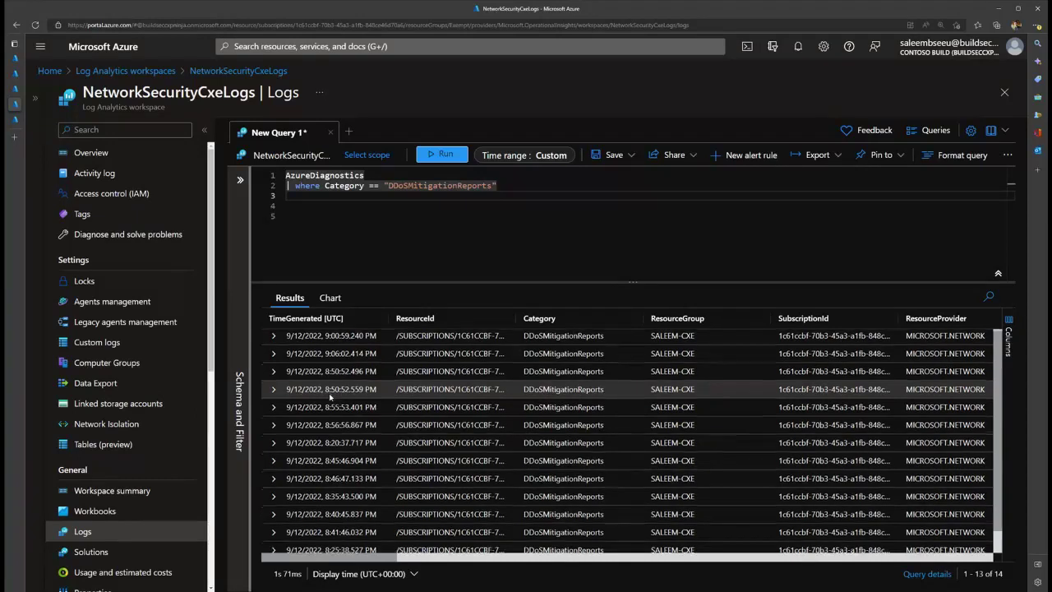
- Expand the 8:55:53.401 PM mitigation report and scroll through its fields
scroll(325, 398, "down", 1)
scroll(297, 398, "up", 1)
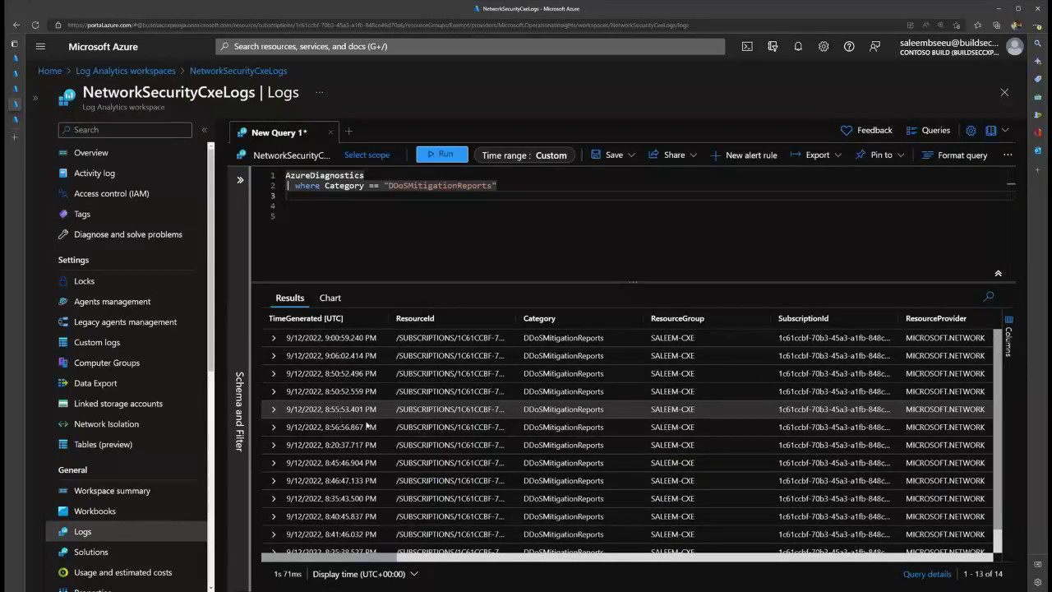
left_click(274, 409)
scroll(346, 415, "down", 1)
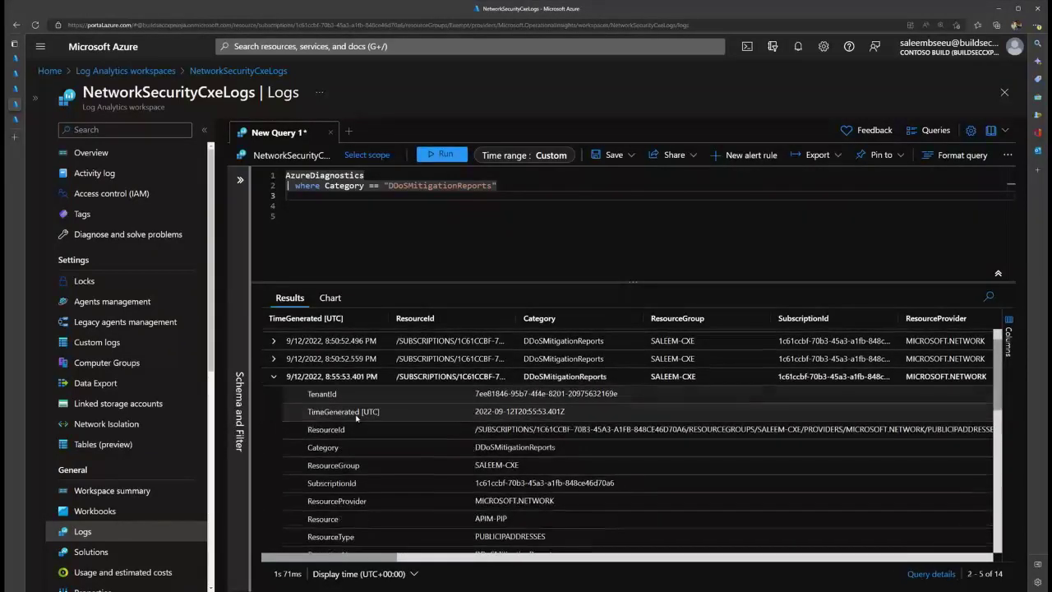
scroll(361, 407, "down", 1)
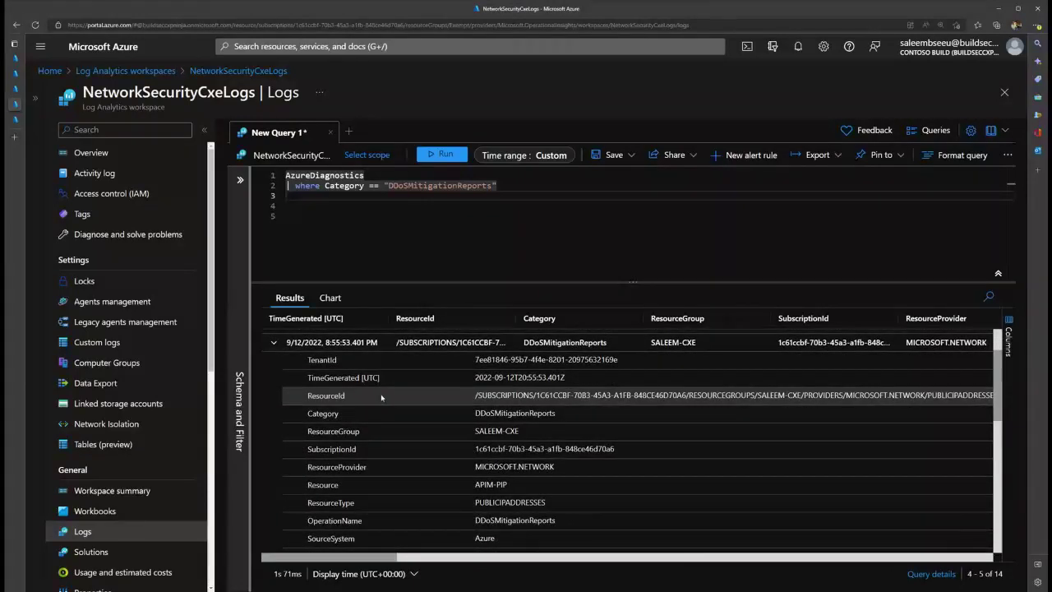
scroll(381, 394, "down", 1)
scroll(384, 396, "down", 2)
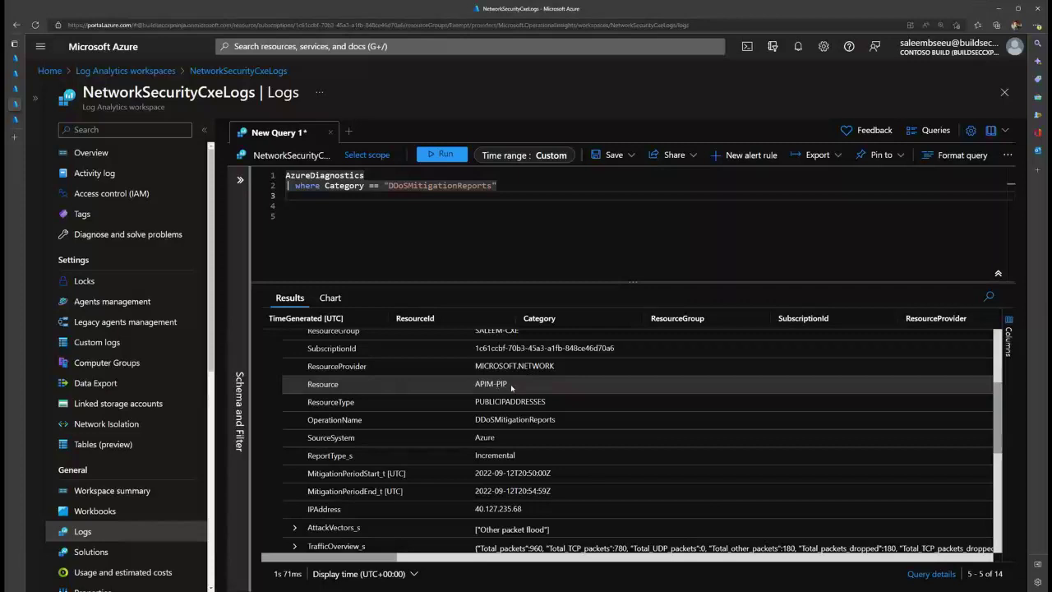
scroll(409, 383, "down", 3)
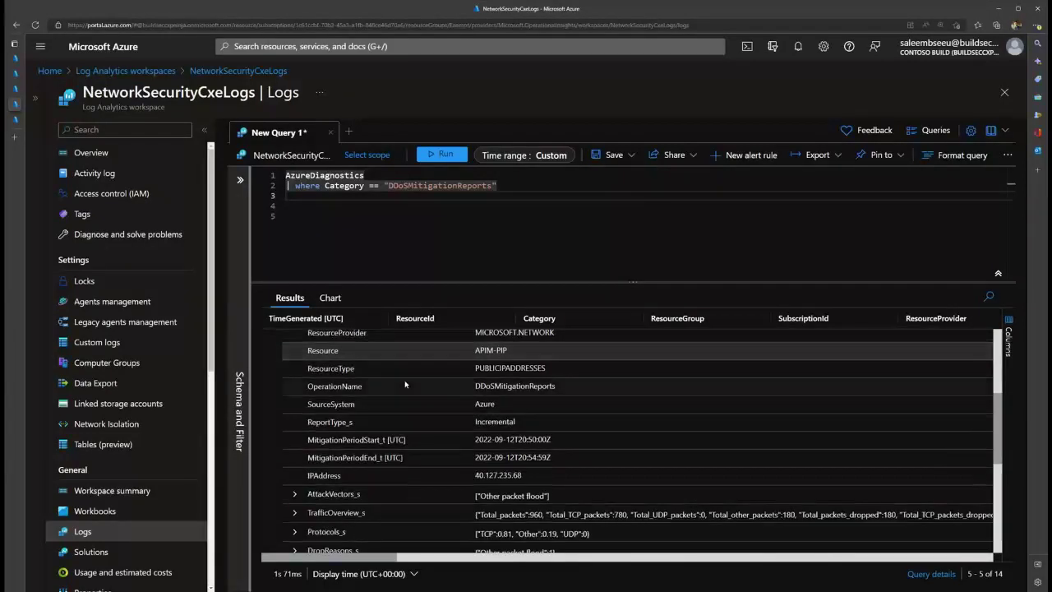
scroll(375, 391, "down", 1)
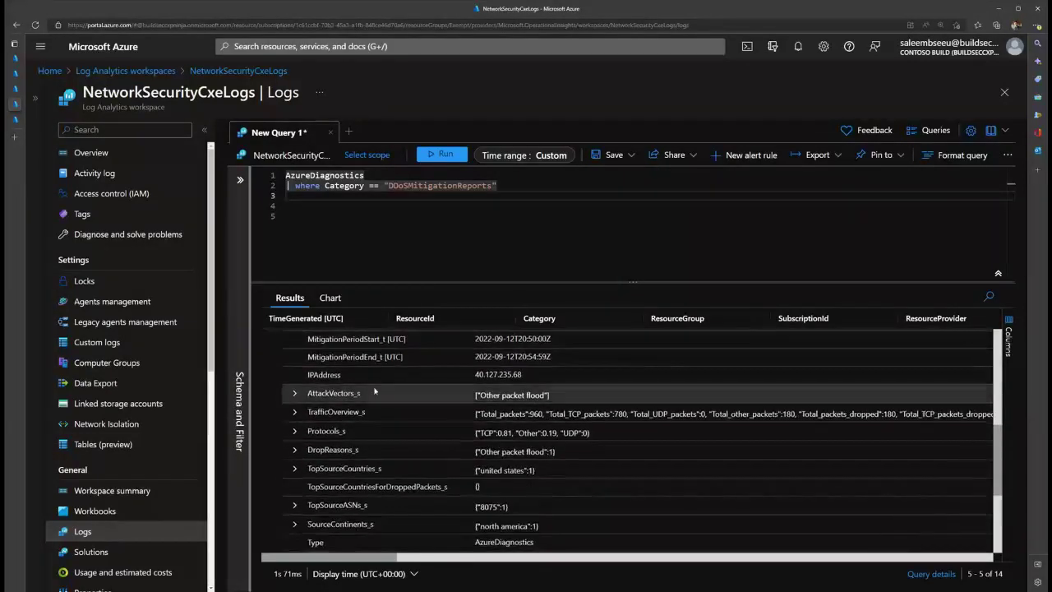
- Expand the report's AttackVectors_s, TrafficOverview_s and Protocols_s fields to read drop details
left_click(298, 394)
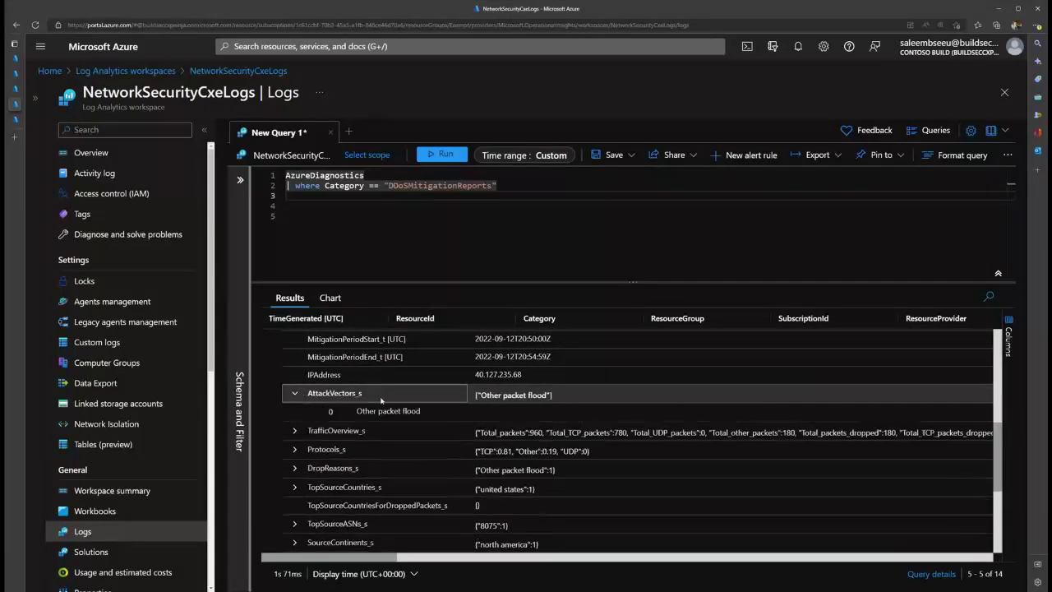
scroll(380, 400, "down", 1)
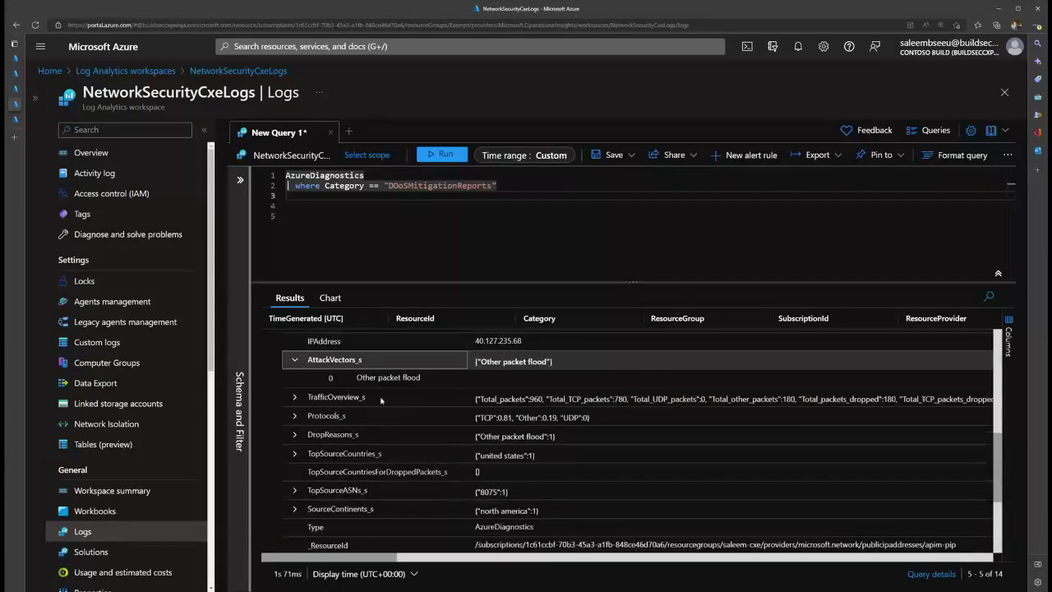
left_click(293, 399)
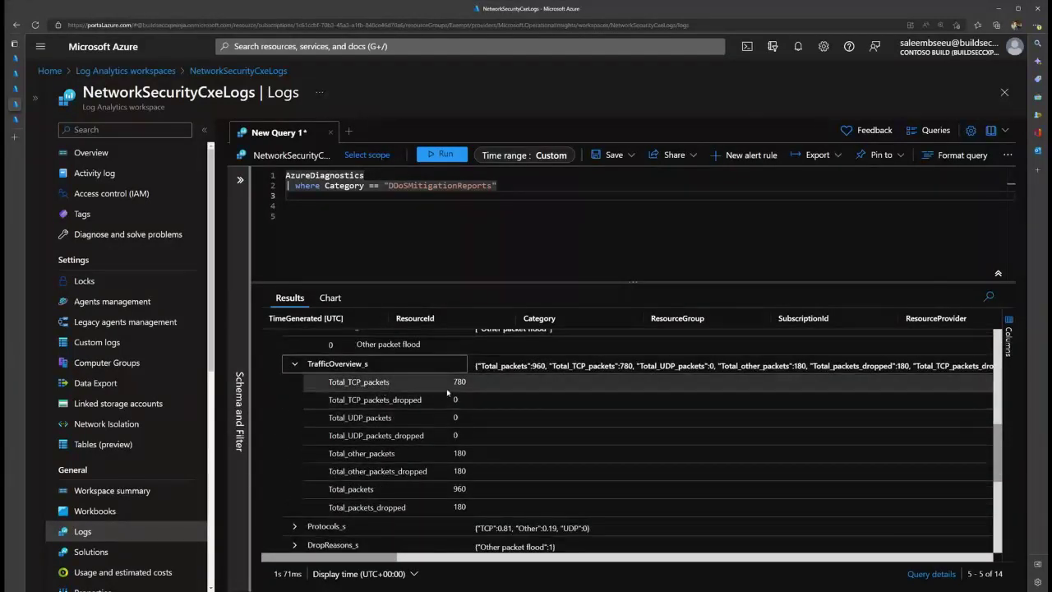
scroll(461, 394, "down", 1)
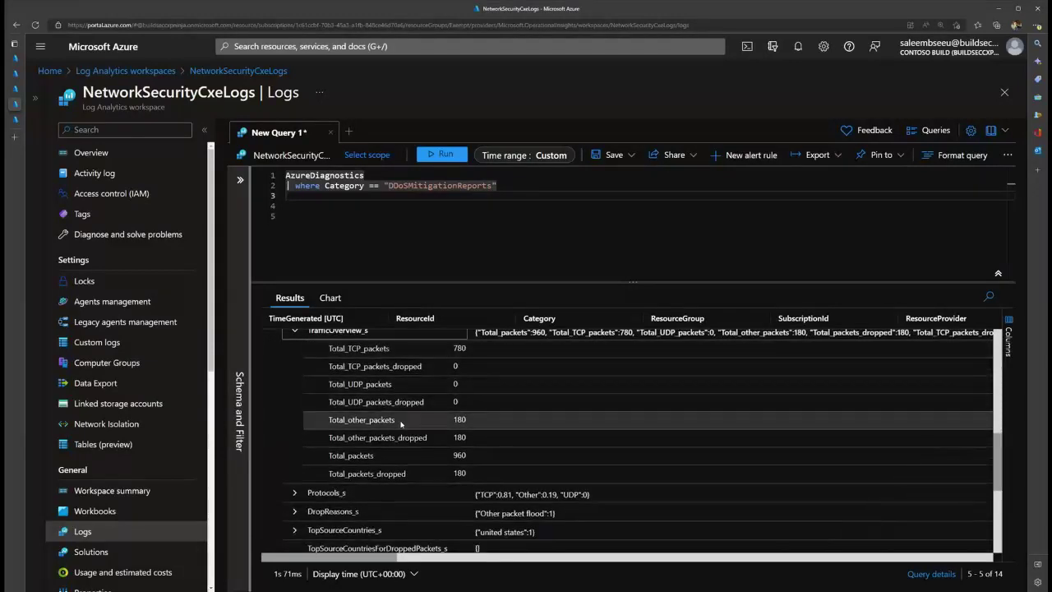
scroll(411, 445, "down", 2)
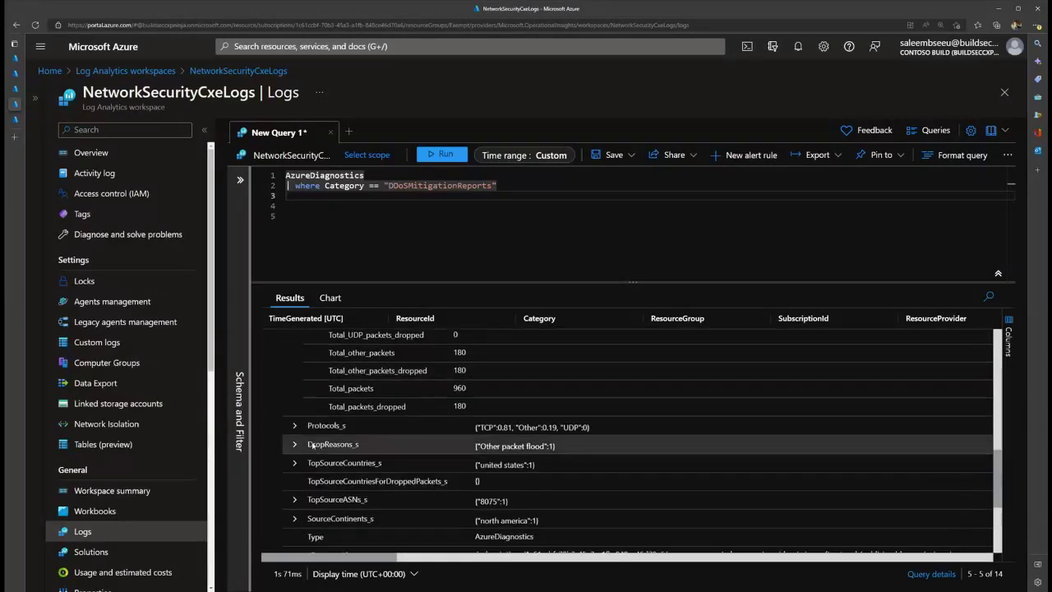
left_click(294, 426)
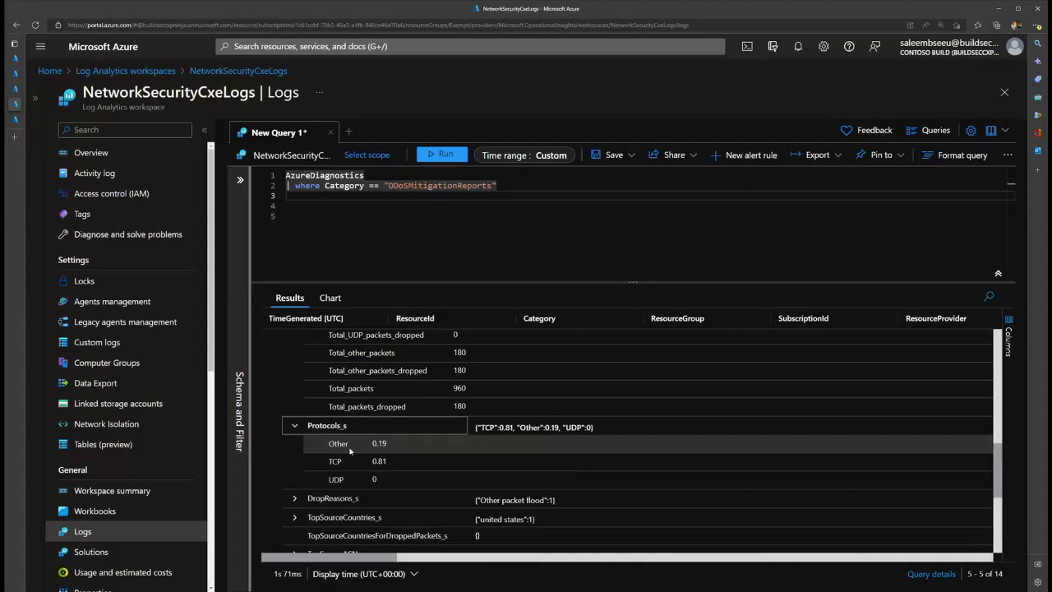
scroll(369, 460, "down", 3)
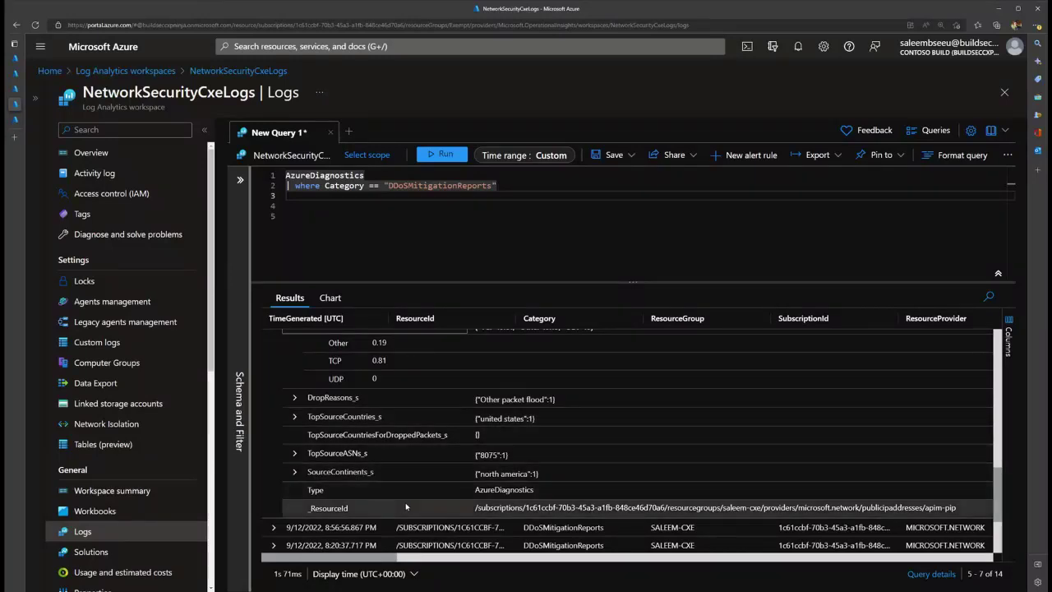
scroll(404, 497, "up", 1)
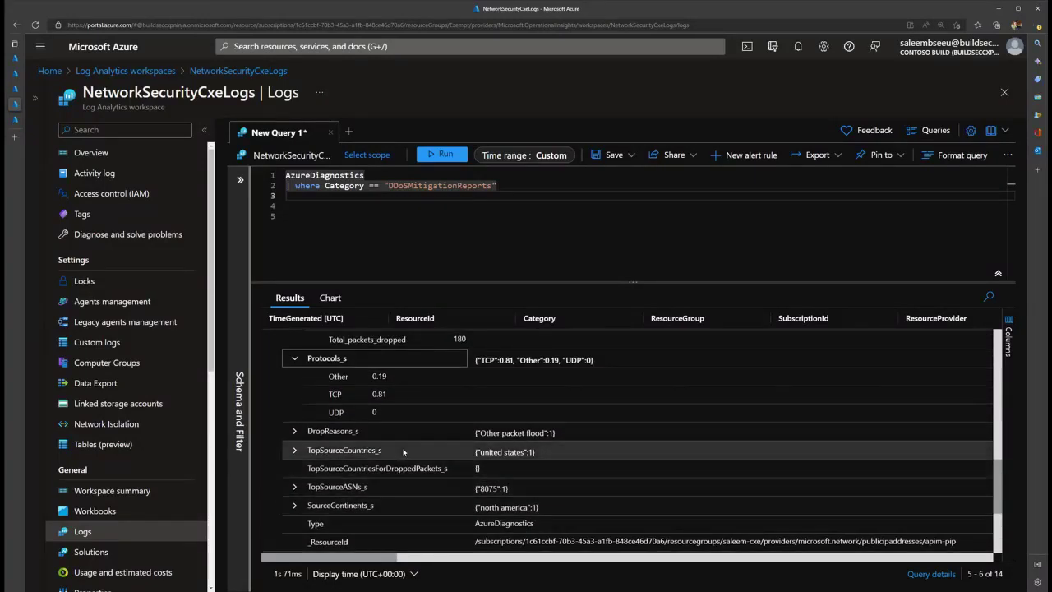
scroll(407, 452, "down", 1)
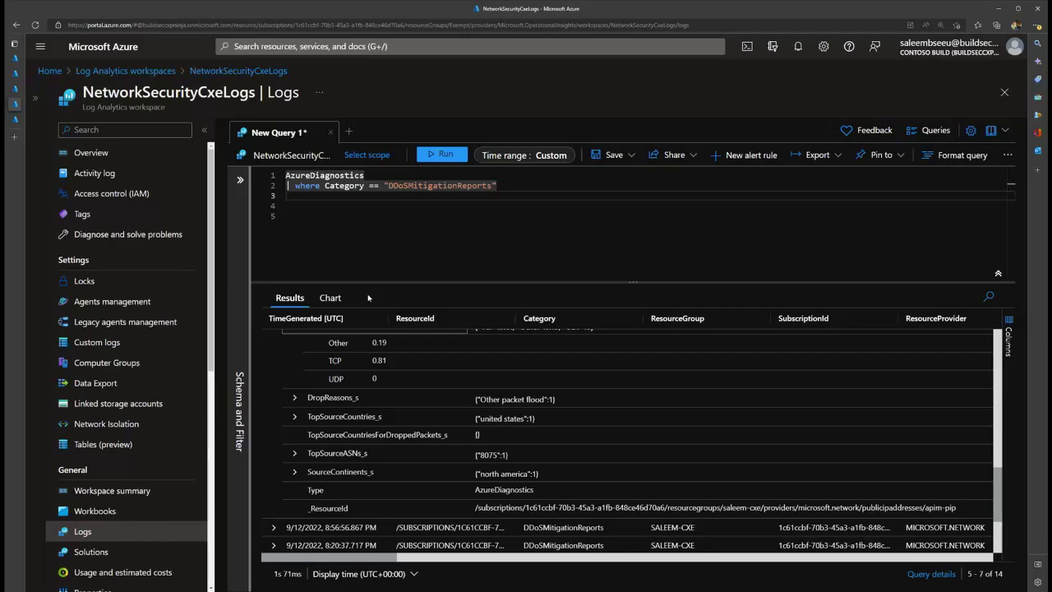
- Go to the CyberSecuritySOC DDoS Protection Workbook, leaving Public IP Addresses set to All
mouse_move(16, 122)
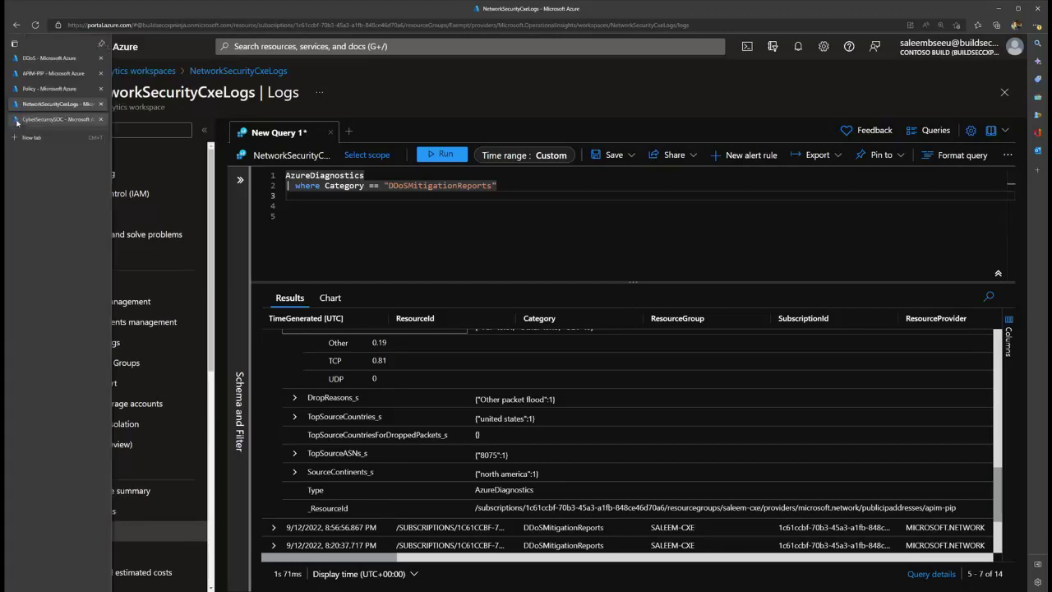
left_click(49, 119)
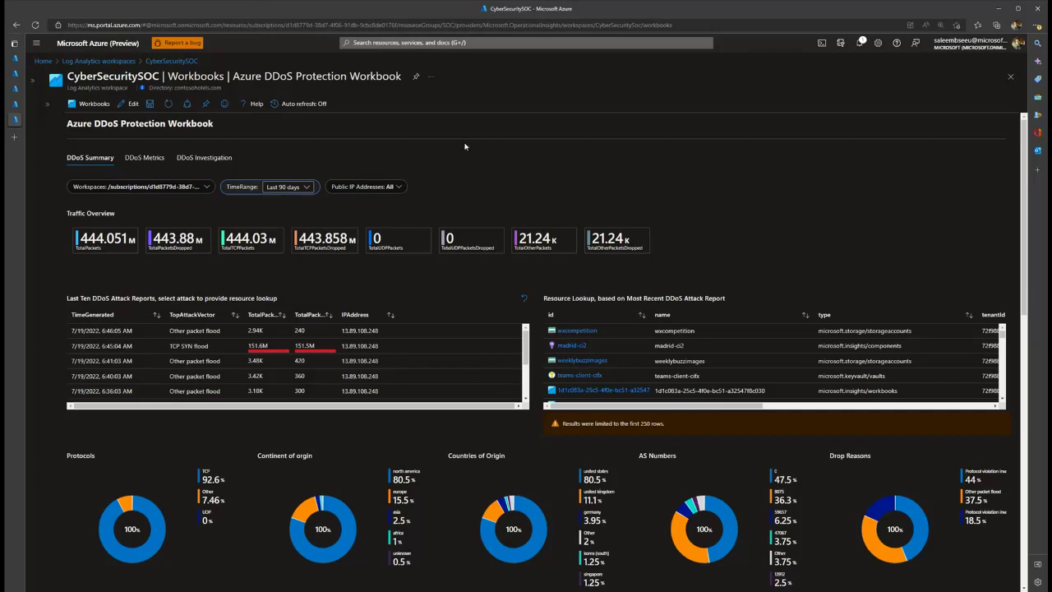
left_click(403, 190)
scroll(441, 327, "down", 3)
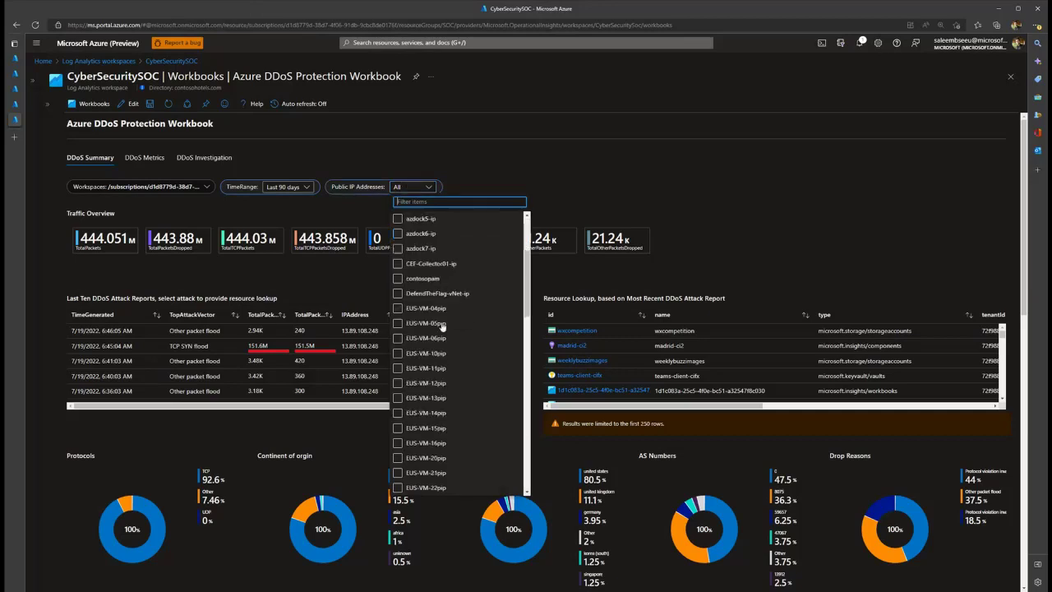
left_click(545, 178)
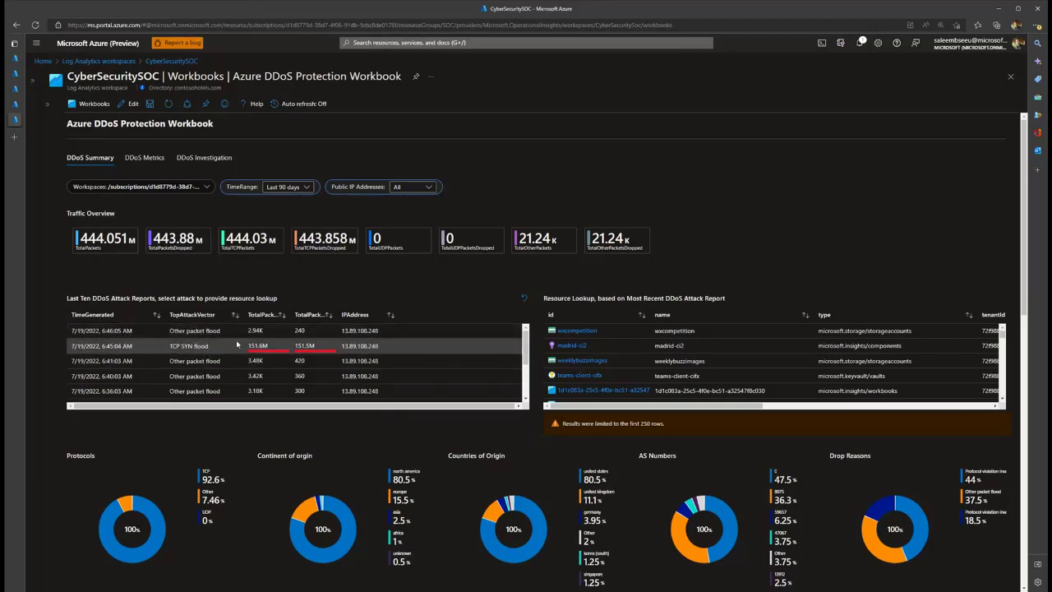
scroll(229, 345, "down", 3)
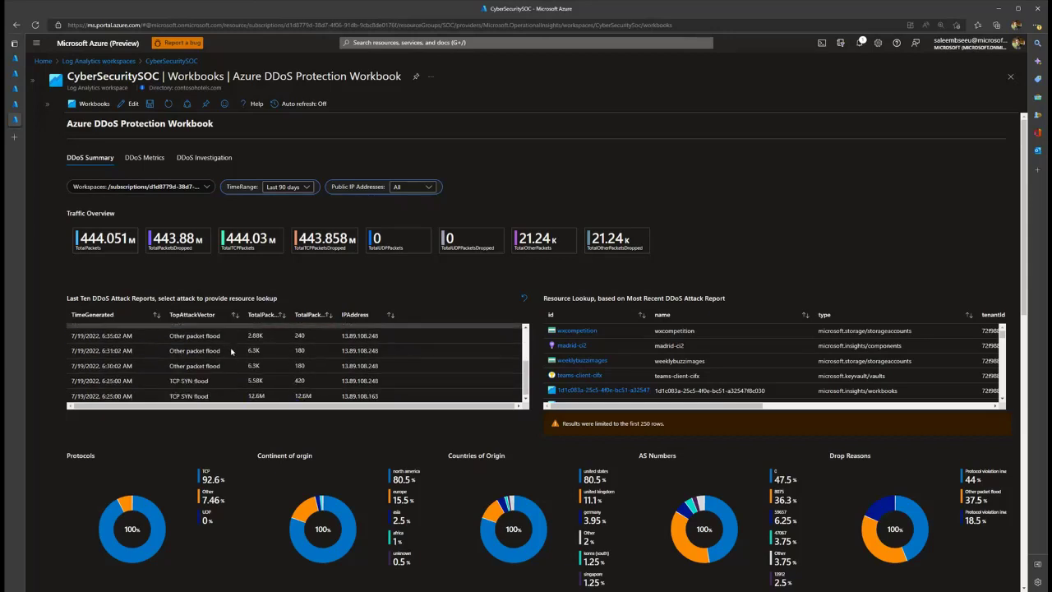
scroll(233, 366, "up", 3)
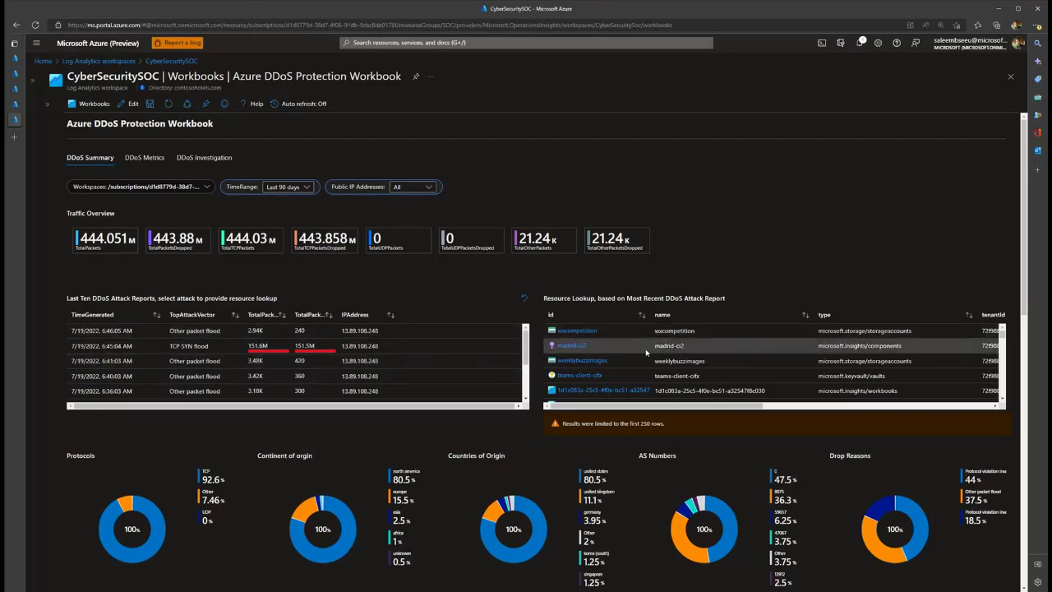
scroll(526, 291, "down", 3)
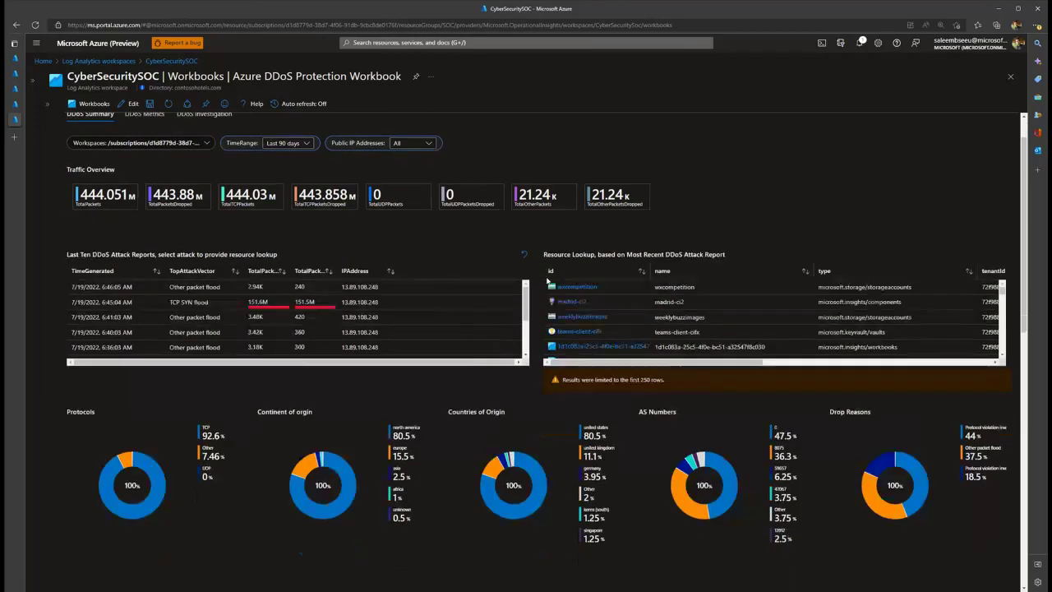
scroll(535, 276, "down", 2)
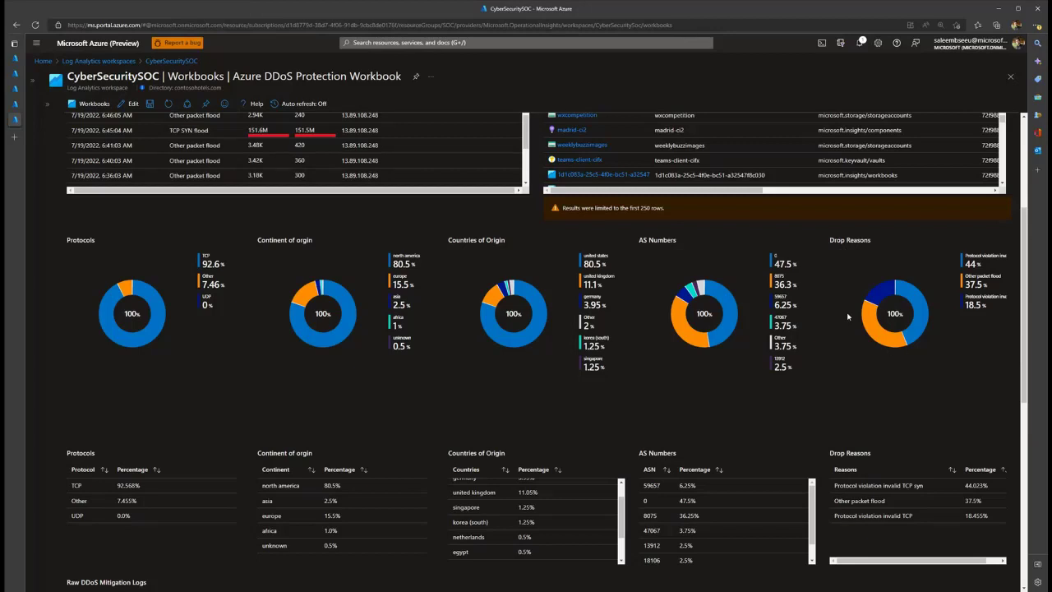
scroll(660, 323, "down", 1)
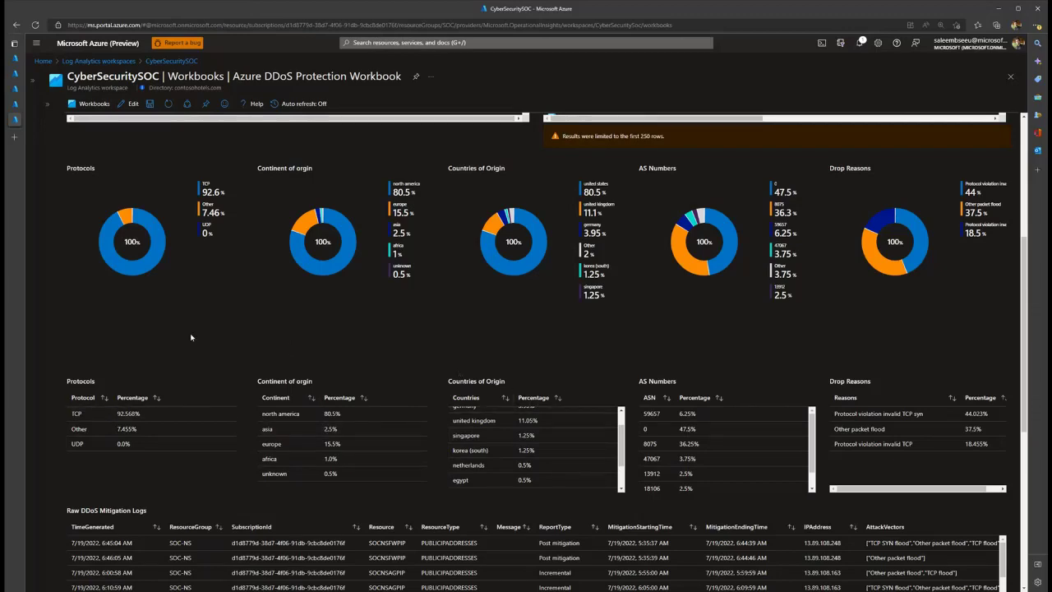
scroll(192, 336, "down", 3)
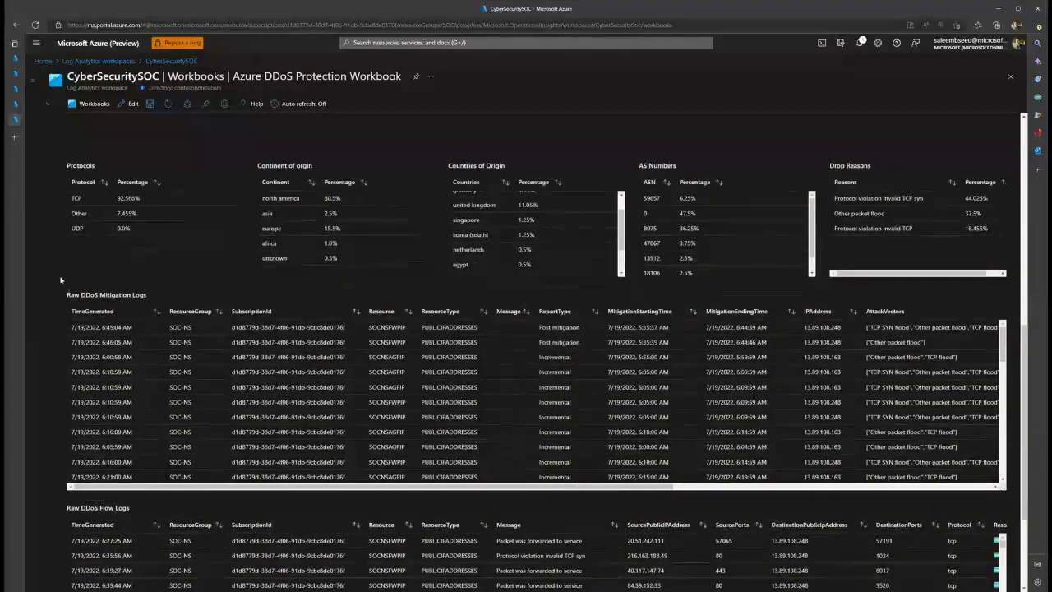
scroll(61, 279, "down", 1)
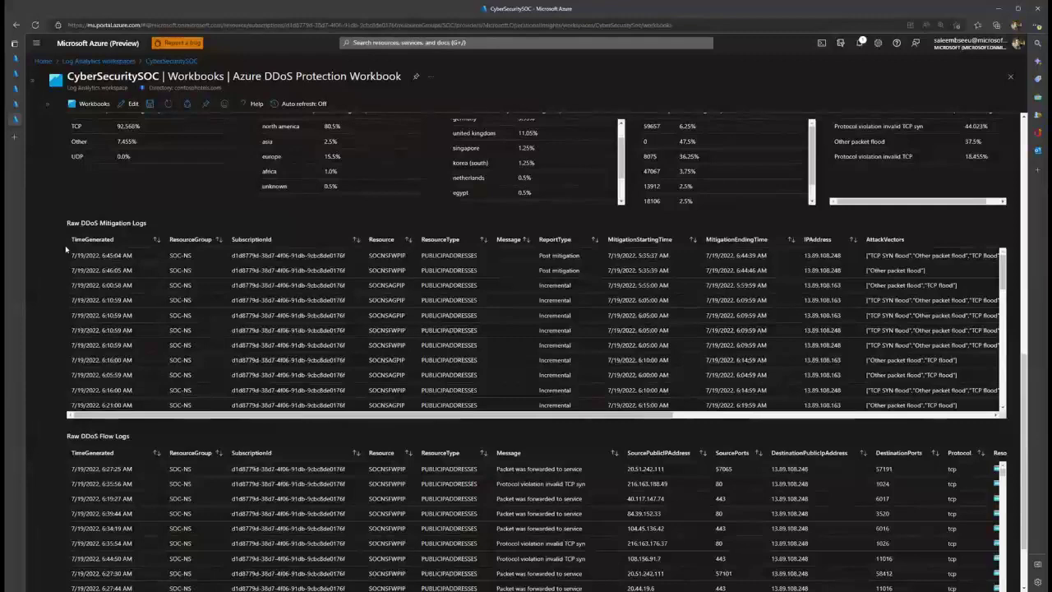
scroll(52, 238, "down", 1)
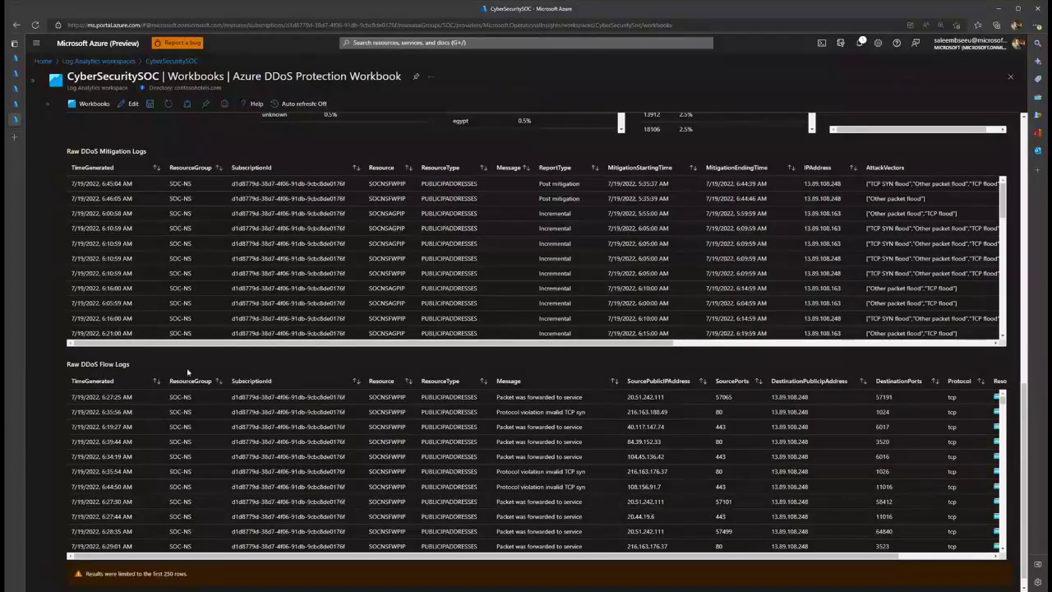
scroll(83, 355, "up", 6)
scroll(84, 355, "up", 1)
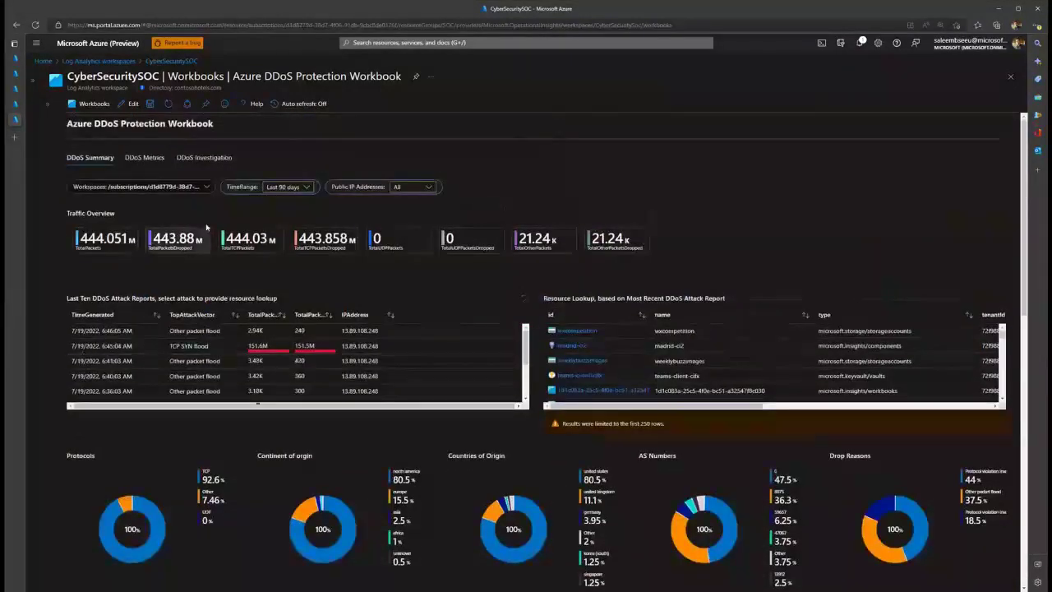
- Open the workbook's DDoS Metrics page and scroll through its packet, byte and trigger charts
left_click(146, 158)
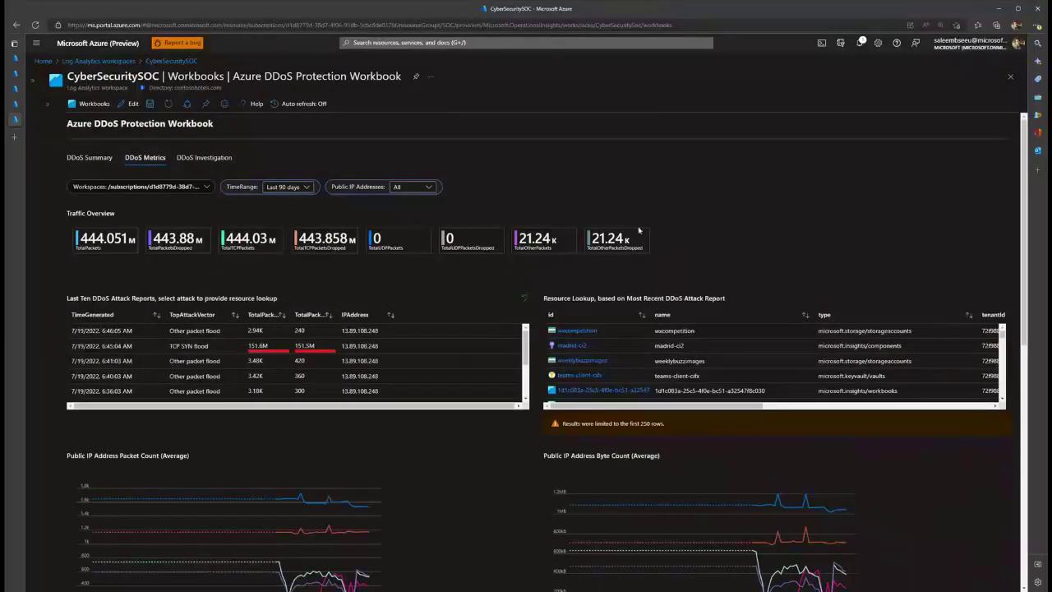
scroll(521, 281, "down", 3)
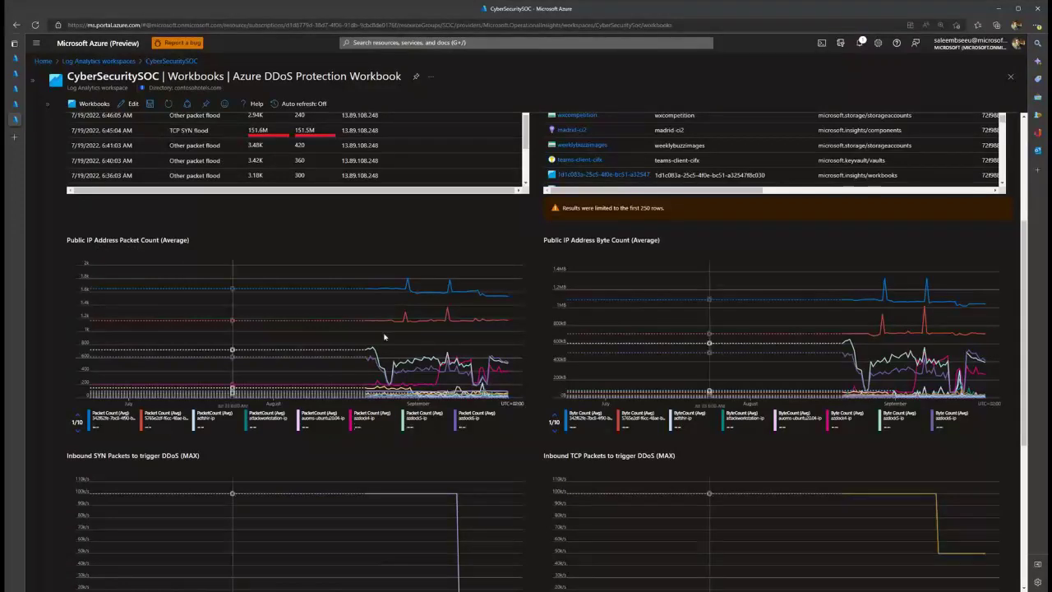
scroll(501, 271, "down", 1)
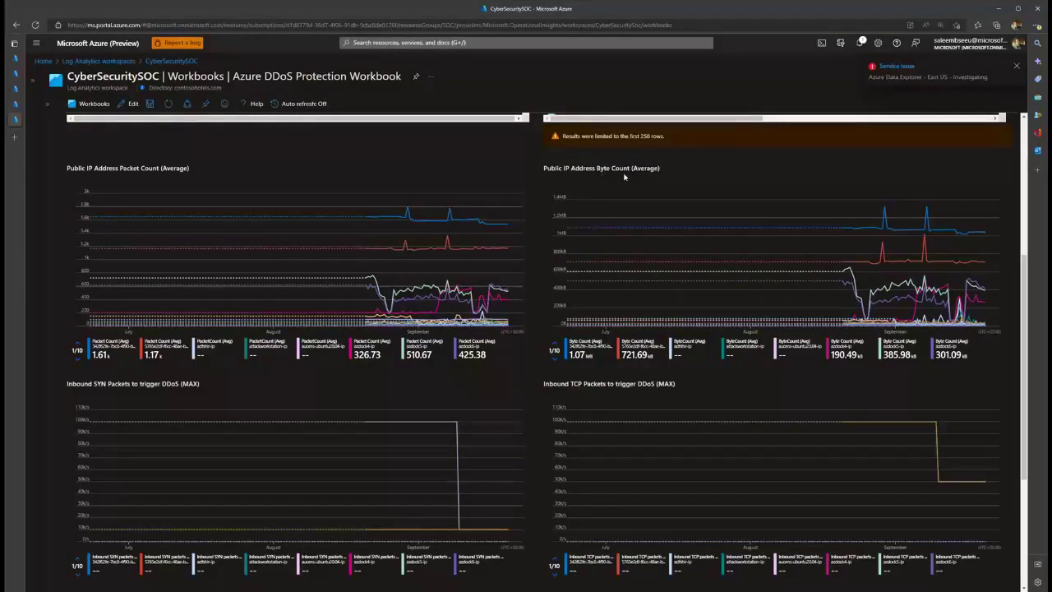
scroll(551, 179, "down", 3)
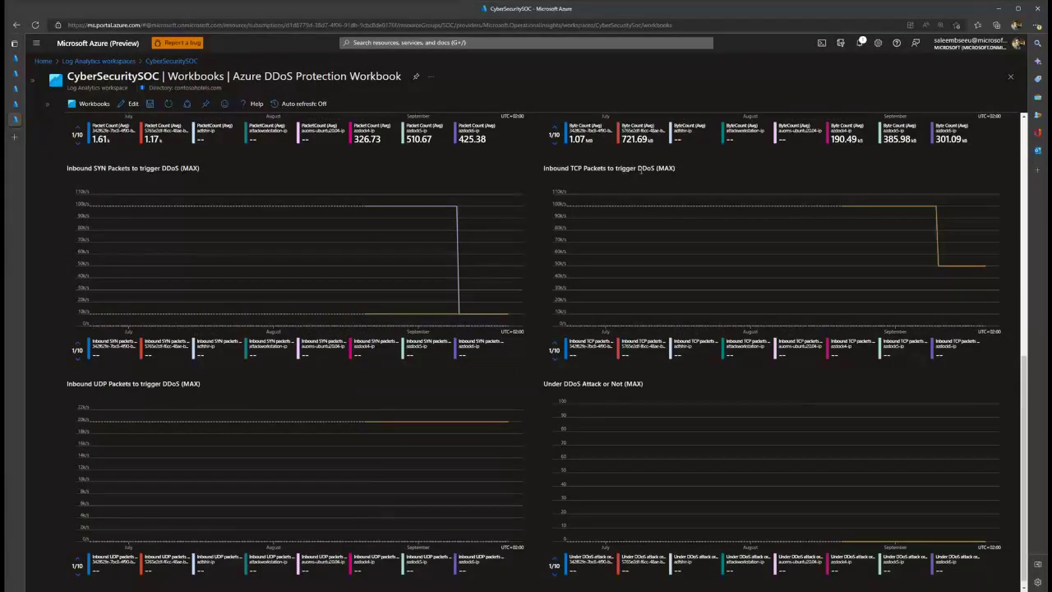
scroll(535, 194, "down", 1)
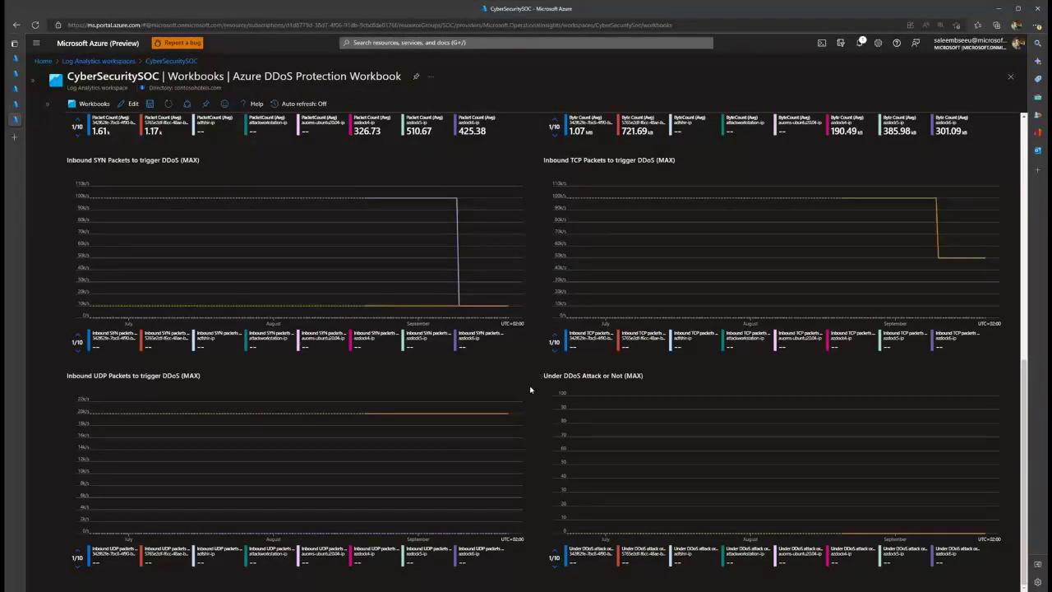
scroll(530, 390, "up", 10)
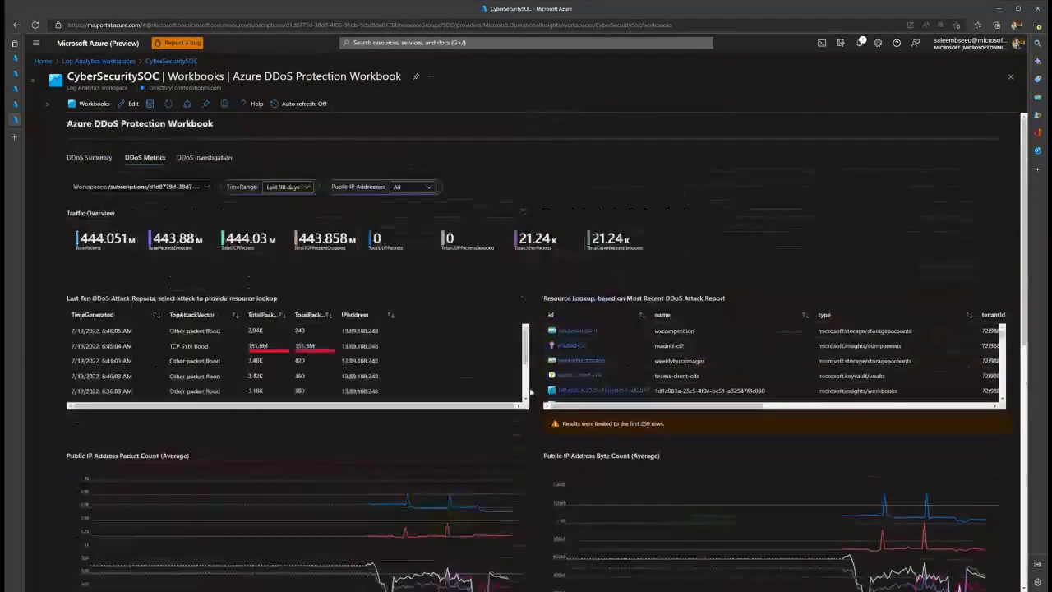
- Review the DDoS Investigation page's allowed/dropped traffic tiles and Top Attacking IPs chart for APIM-PIP
left_click(192, 163)
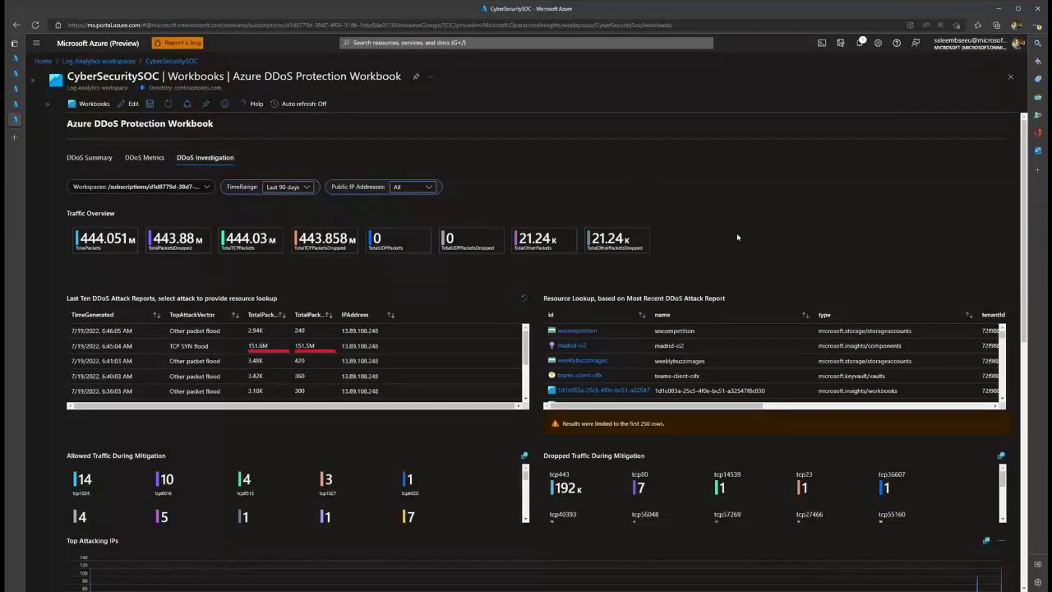
scroll(1020, 184, "down", 1)
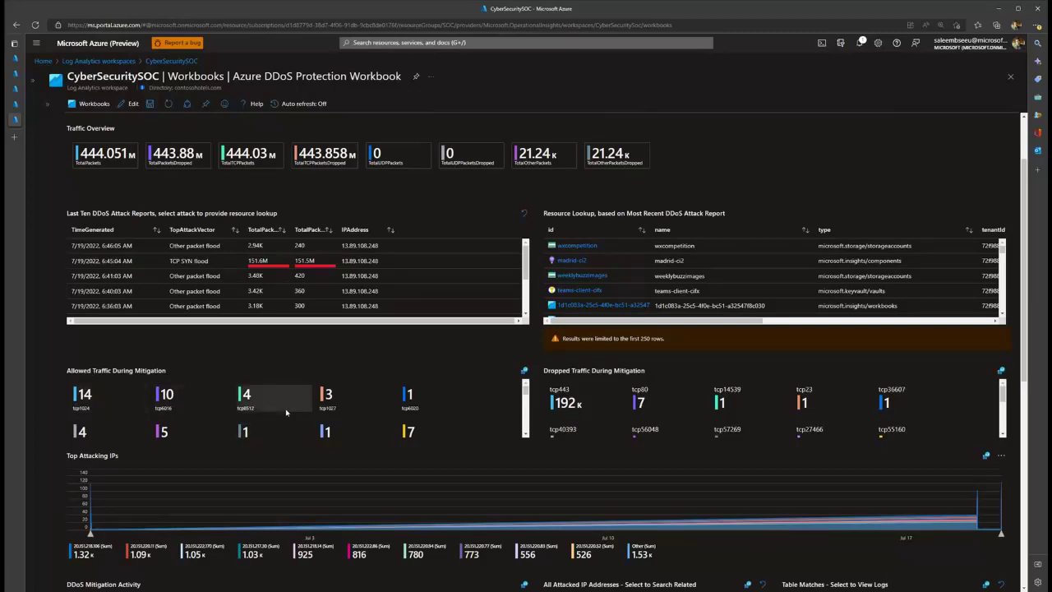
scroll(286, 412, "down", 5)
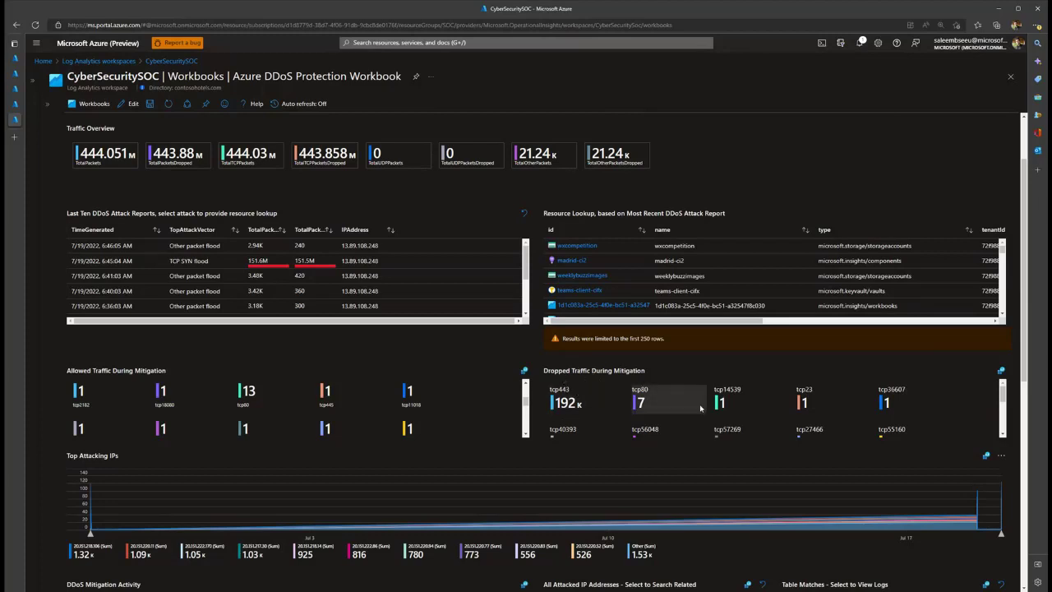
scroll(666, 395, "down", 1)
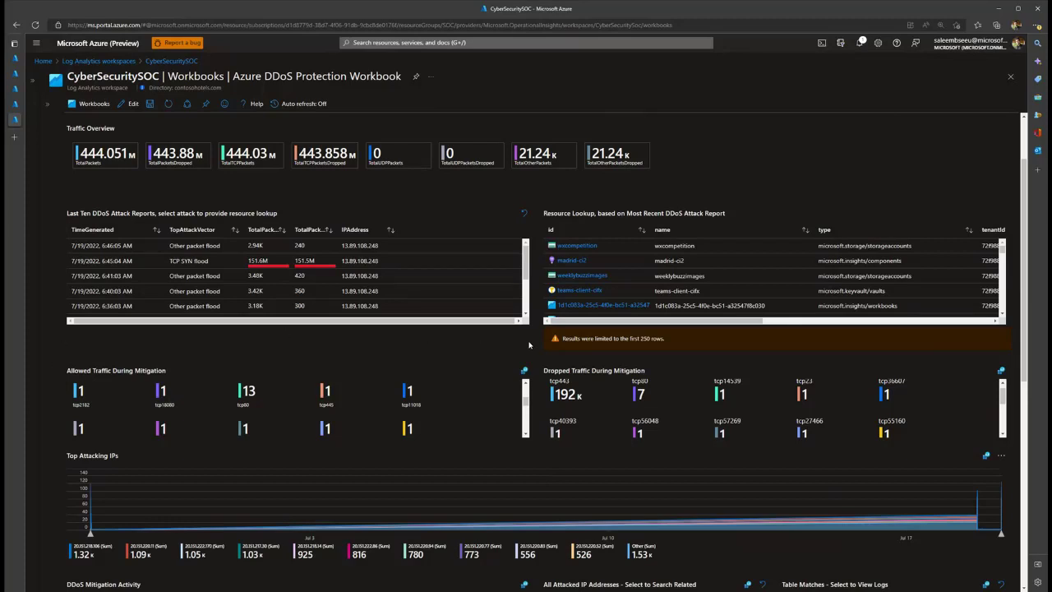
scroll(530, 344, "up", 2)
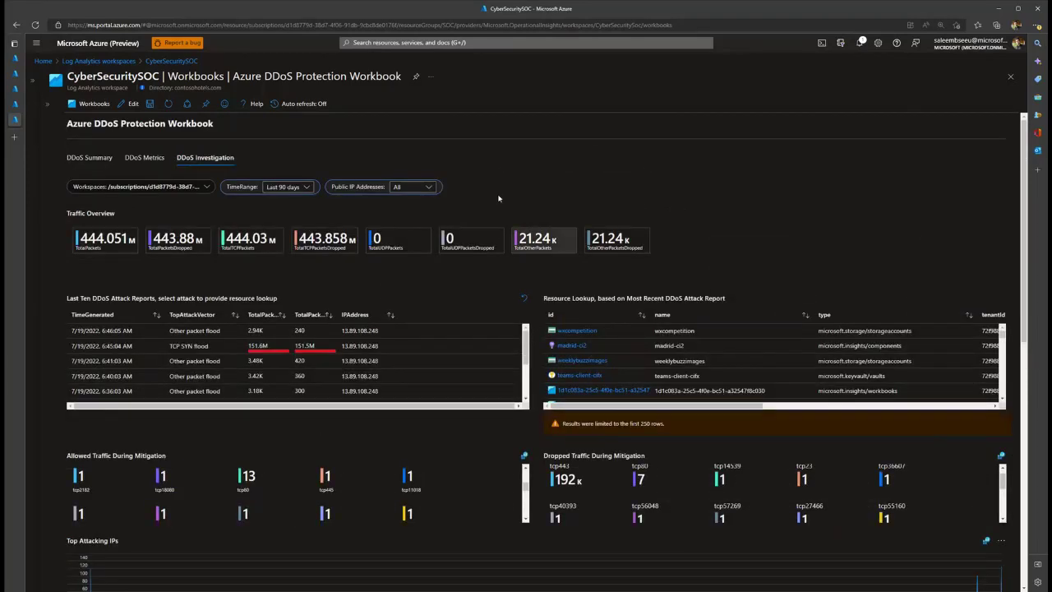